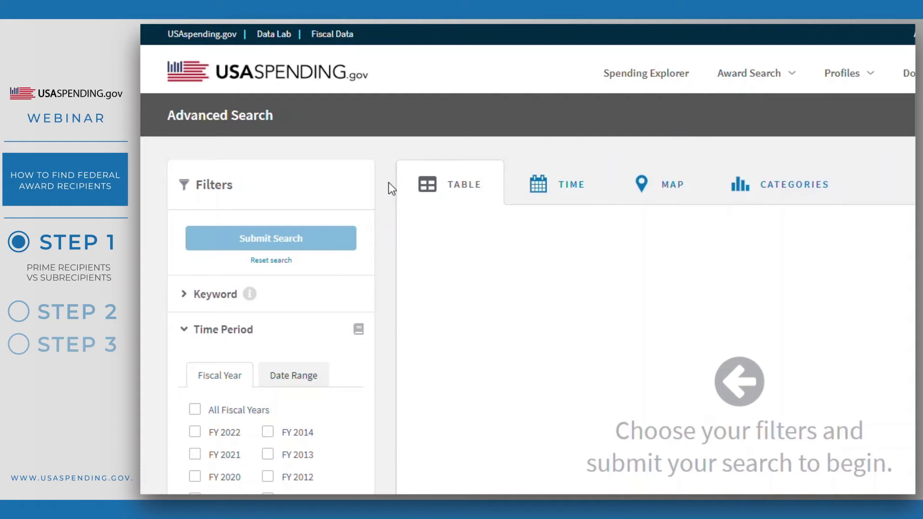
Expand the Recipient filter and switch the Prime/Sub-Awards toggle to Sub-Awards.
scroll(389, 182, down, 5)
scroll(388, 182, down, 3)
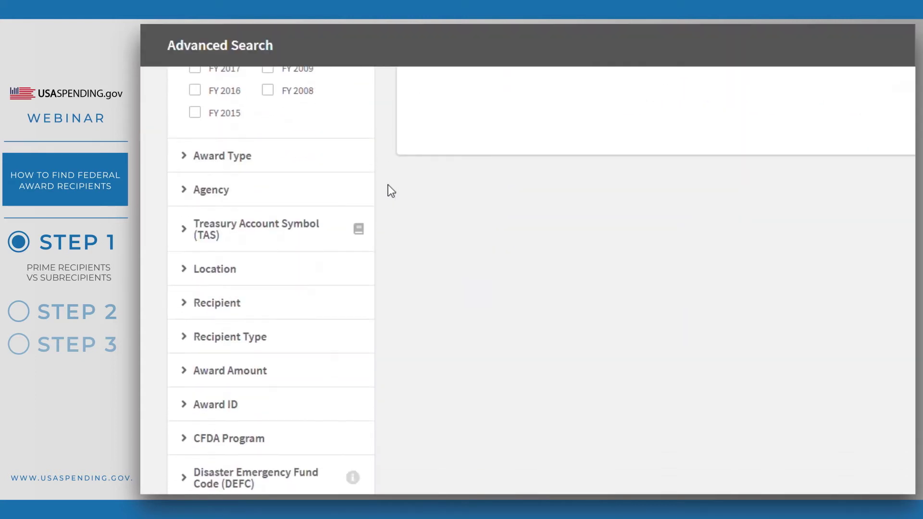
click(313, 305)
click(290, 335)
scroll(836, 264, up, 8)
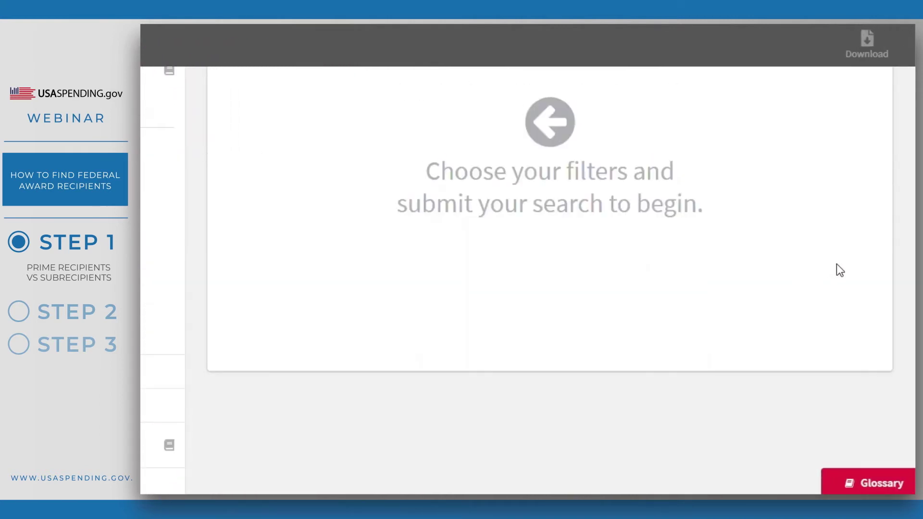
click(807, 191)
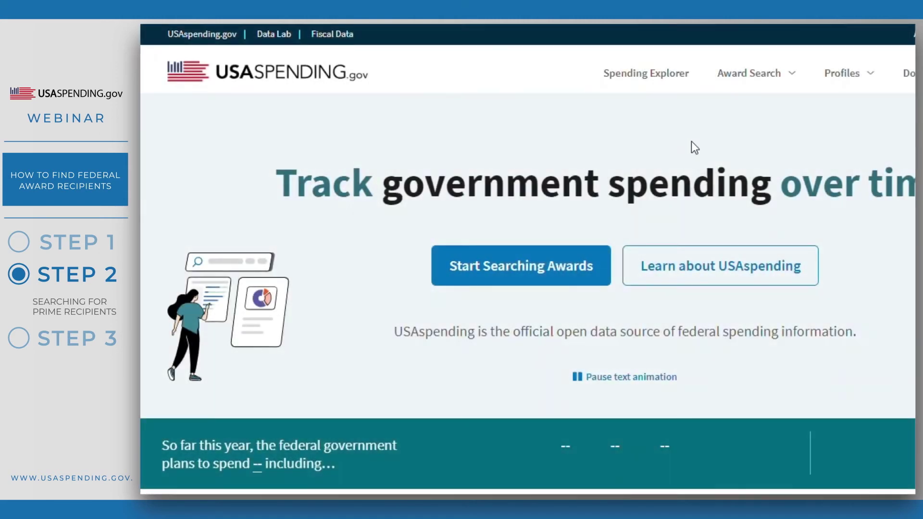
Go to Profiles > Recipients in the top navigation.
mouse_move(865, 85)
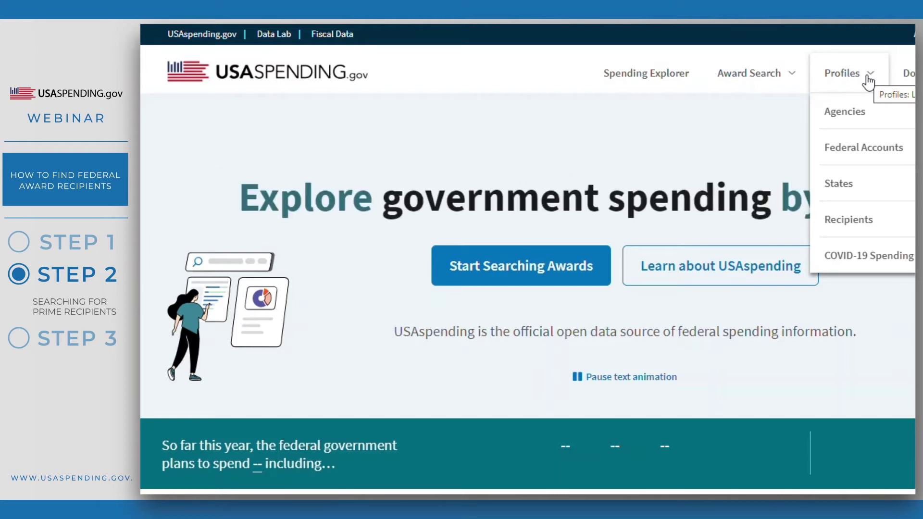
click(892, 222)
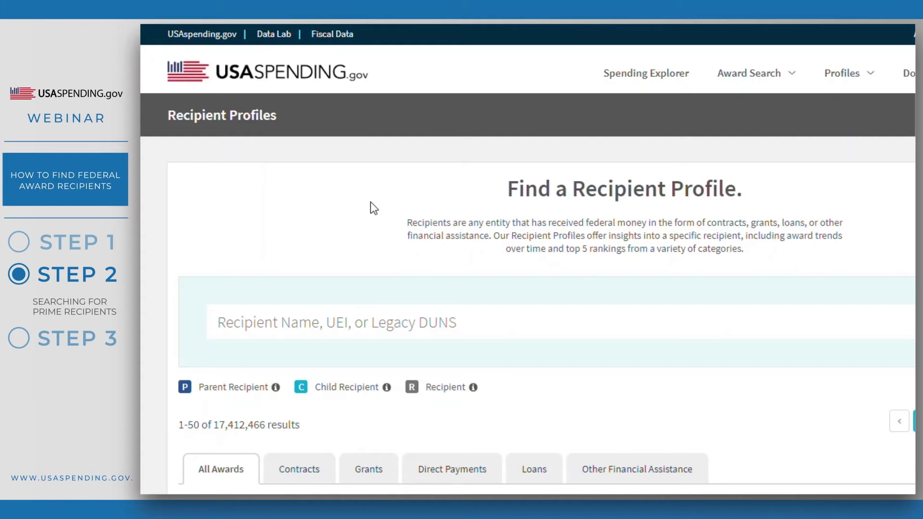
Search recipient profiles for 'university of oregon' and scroll through the matching parent, child and recipient entries.
click(309, 325)
text(u)
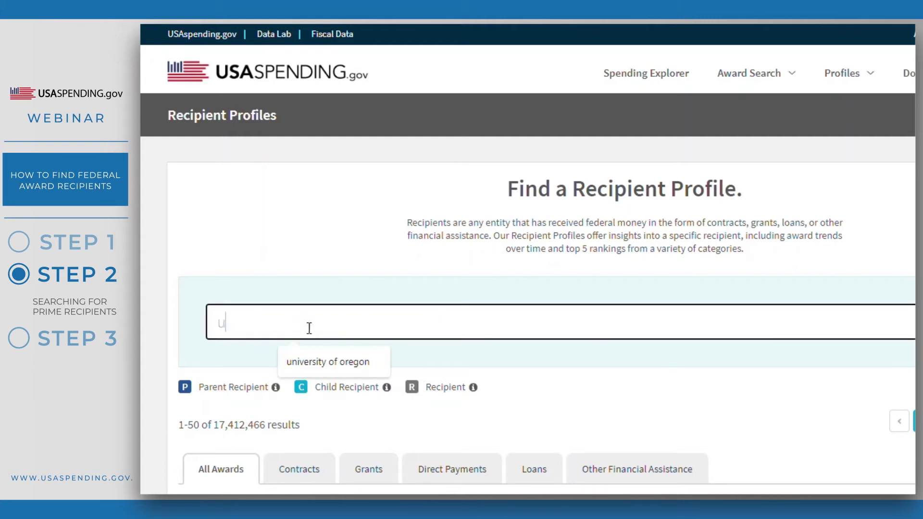
text(niversity of oregon)
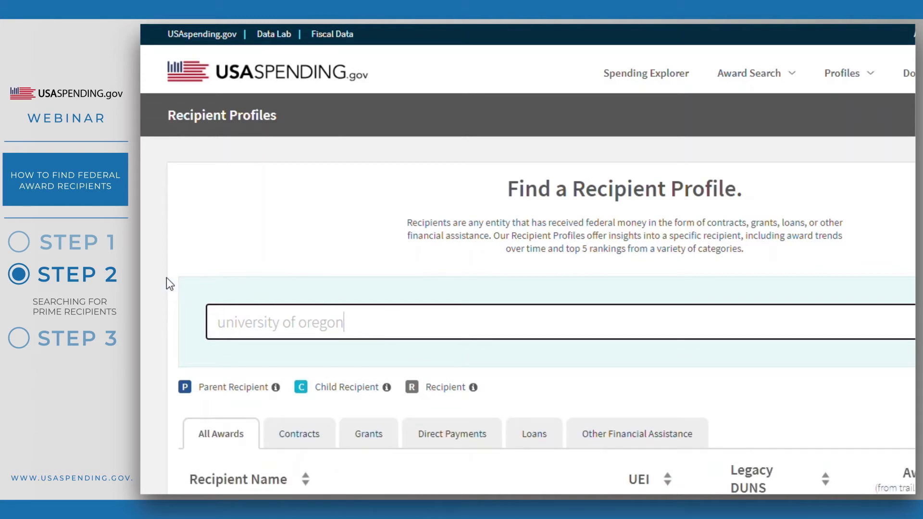
scroll(170, 283, down, 2)
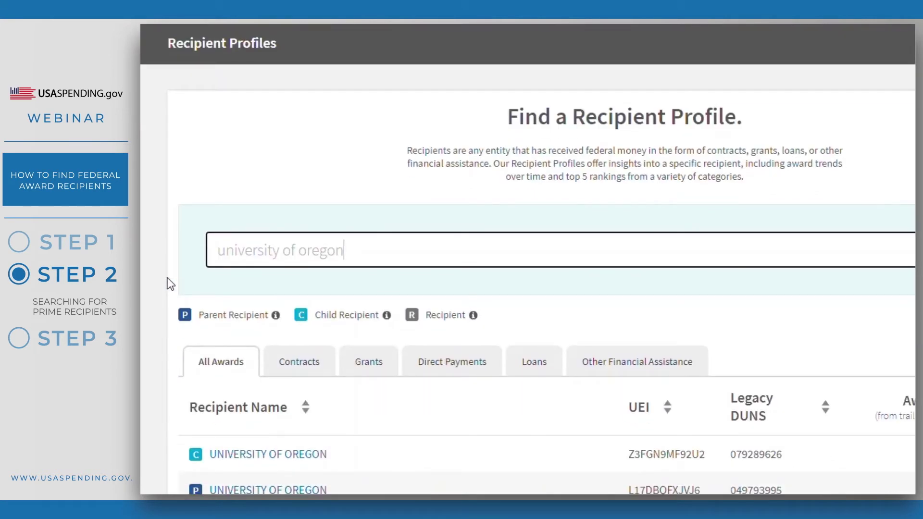
scroll(160, 274, down, 4)
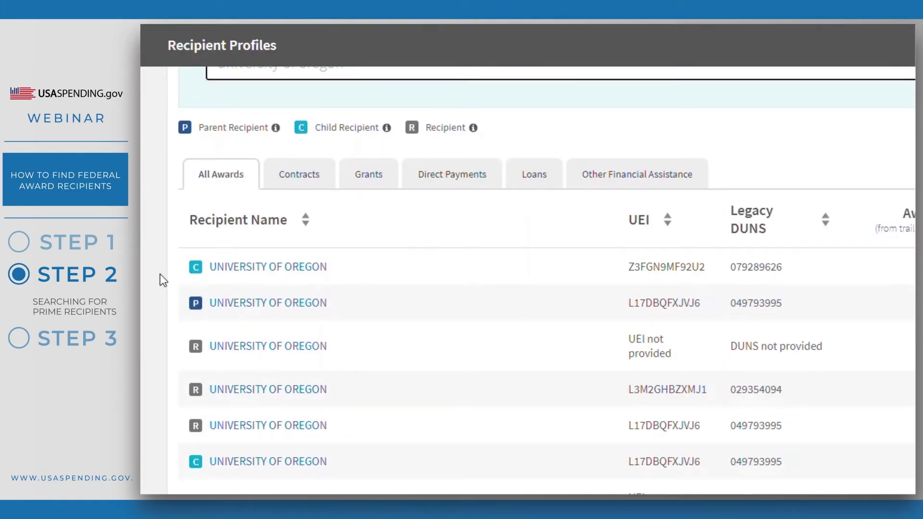
scroll(160, 281, down, 2)
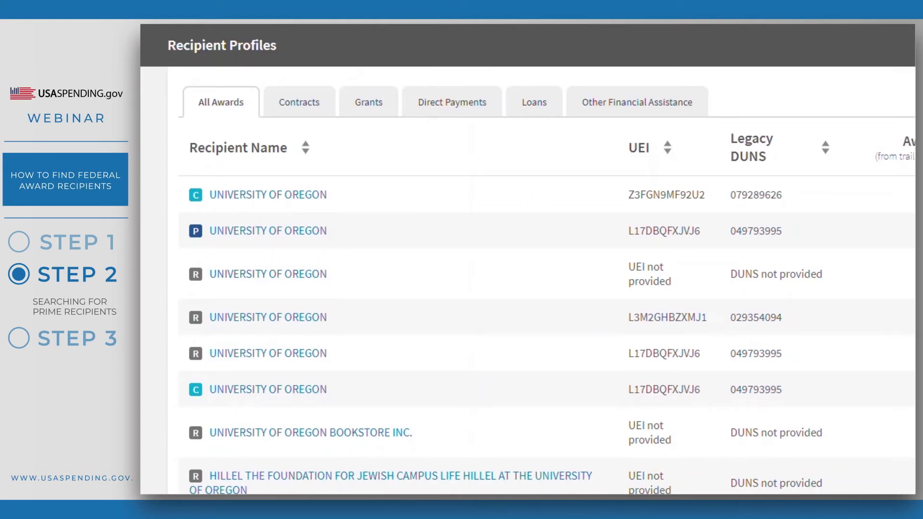
scroll(546, 280, up, 1)
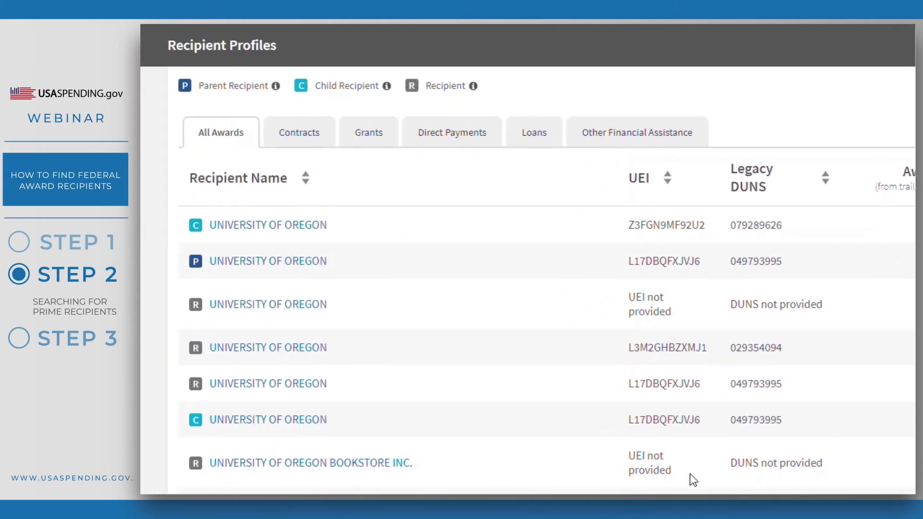
drag(642, 471, 629, 455)
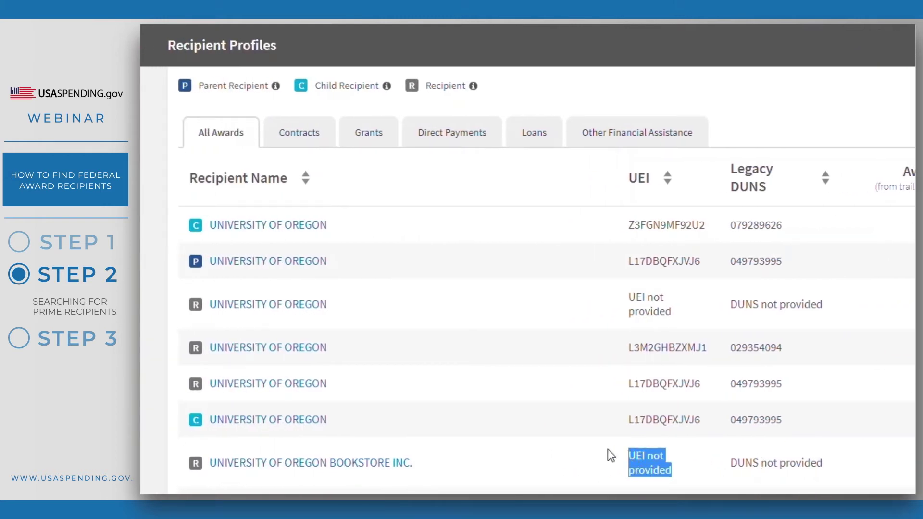
drag(673, 313, 624, 301)
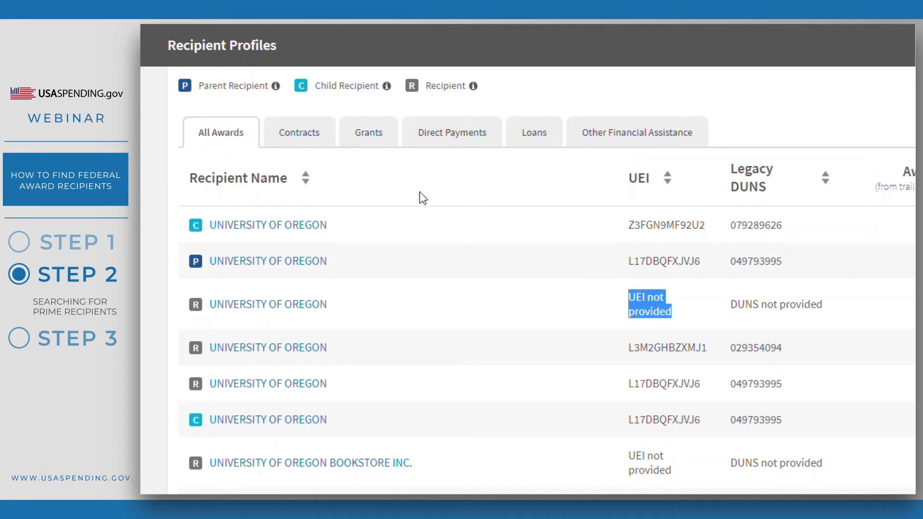
click(388, 177)
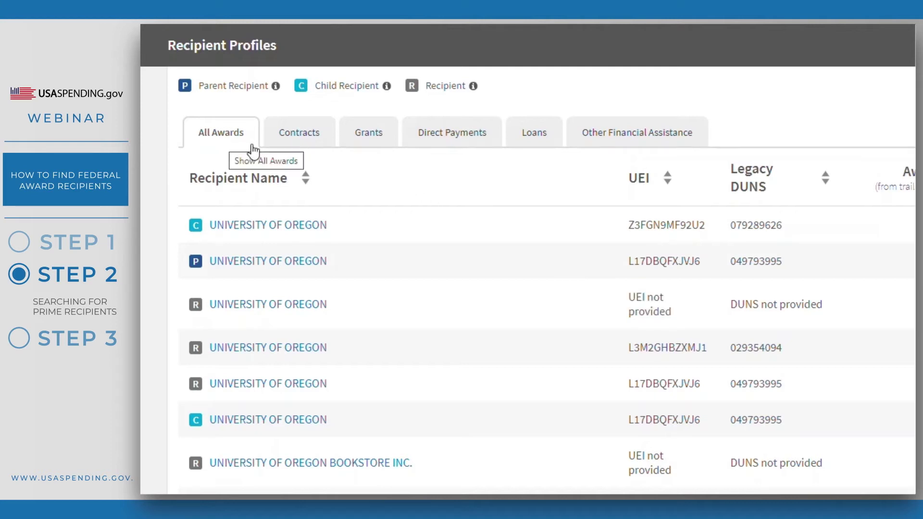
click(304, 150)
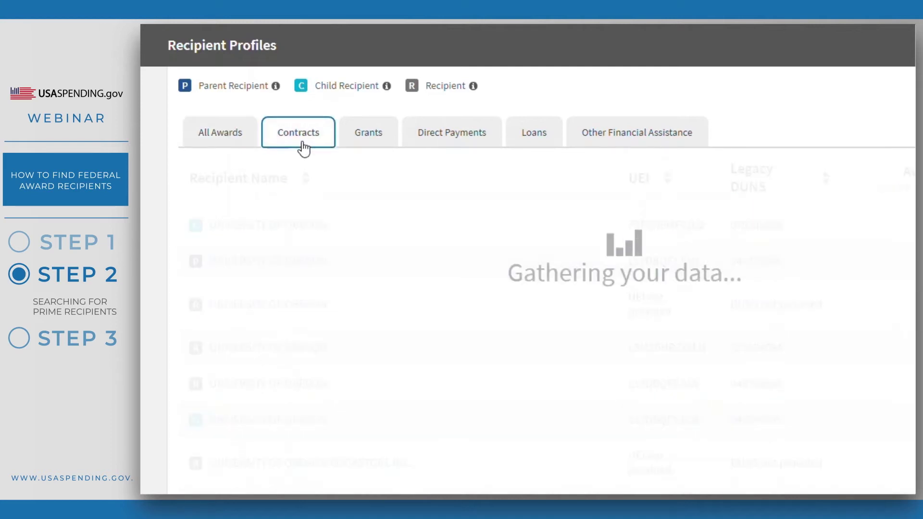
click(375, 148)
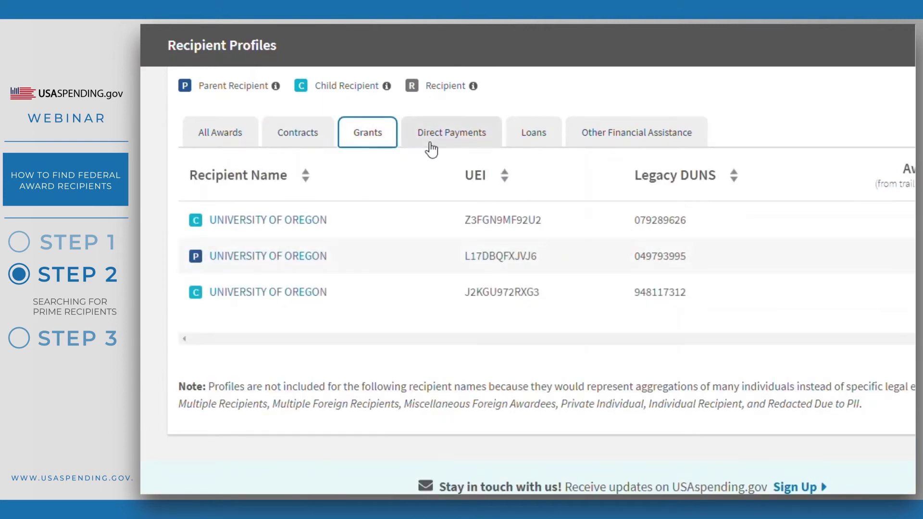
click(432, 148)
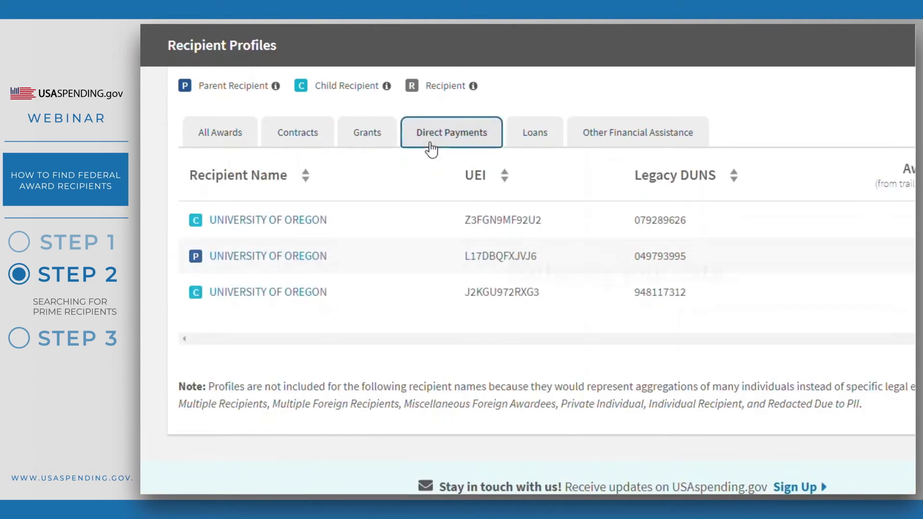
click(530, 148)
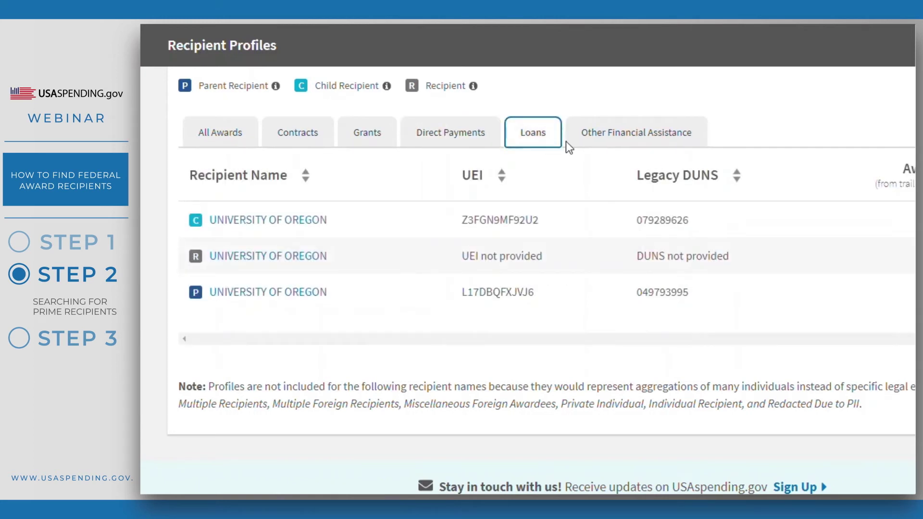
click(602, 149)
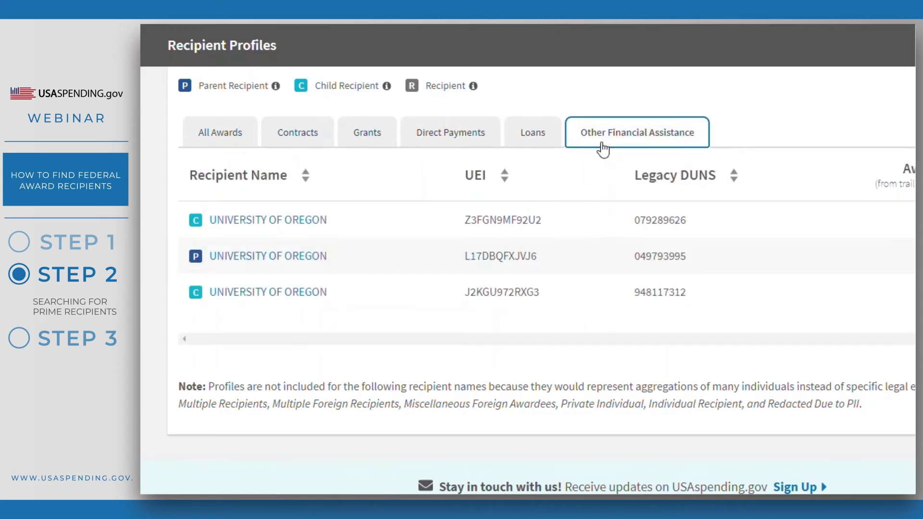
click(238, 145)
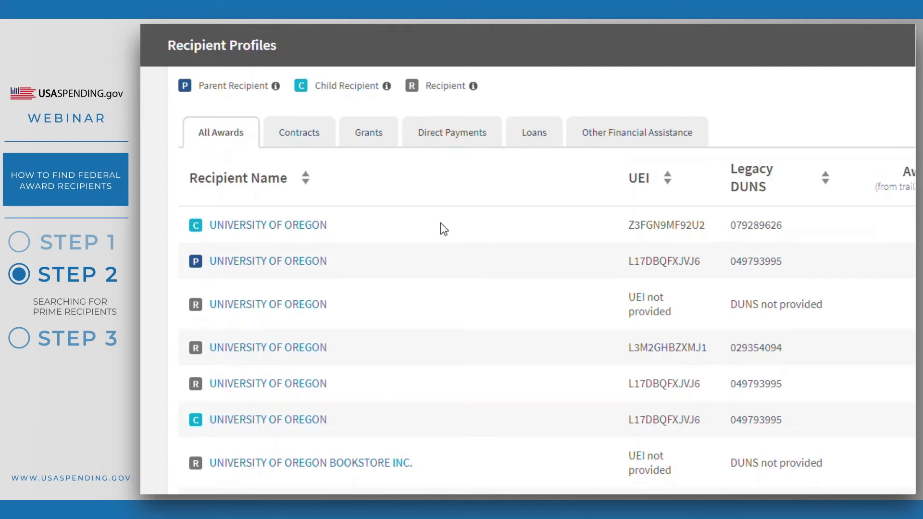
mouse_move(470, 92)
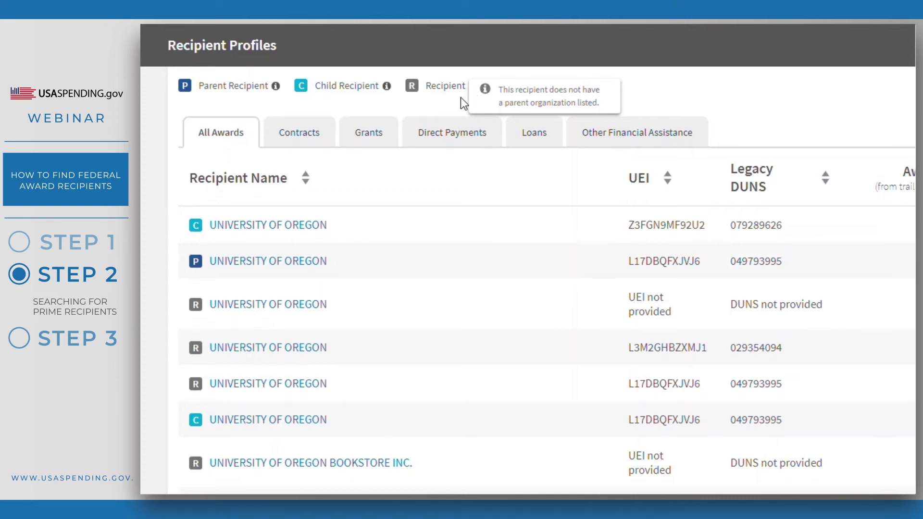
mouse_move(386, 96)
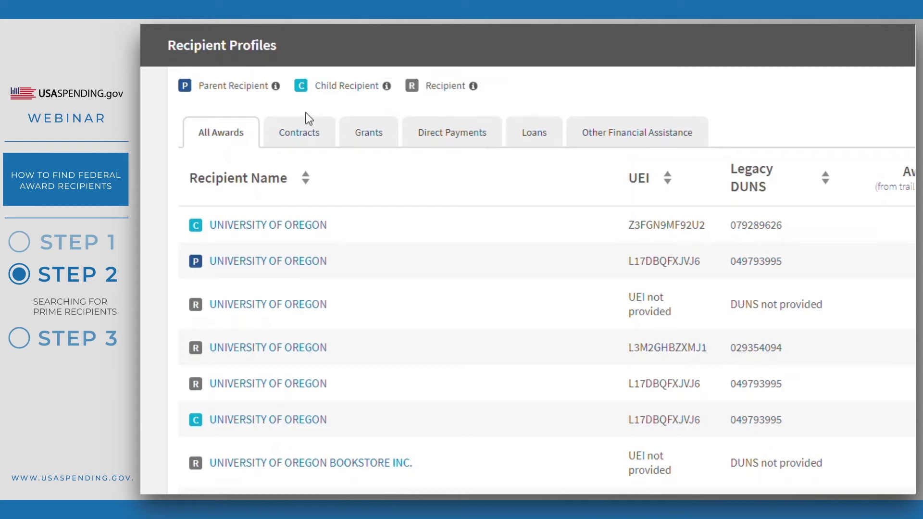
mouse_move(275, 90)
drag(624, 177, 647, 183)
Compare the University of Oregon UEI across parent, child and recipient rows, then open the parent profile.
click(571, 176)
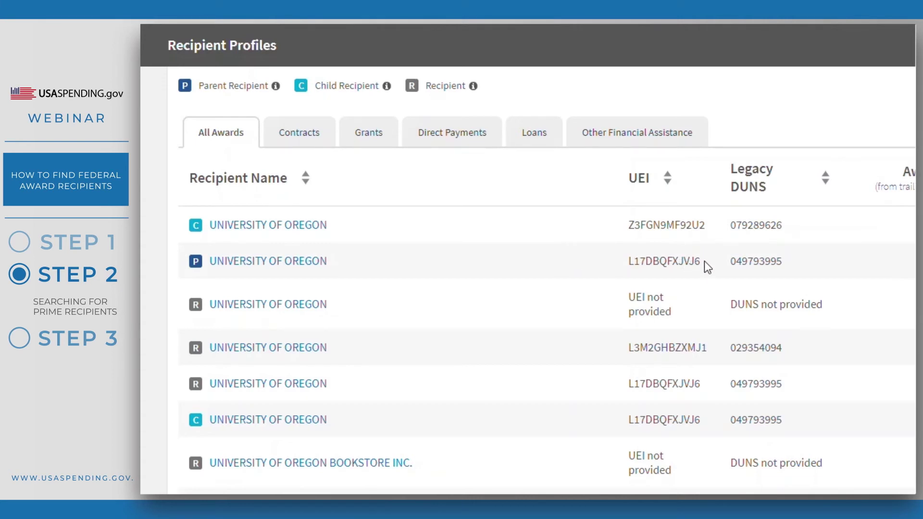
drag(653, 270, 627, 265)
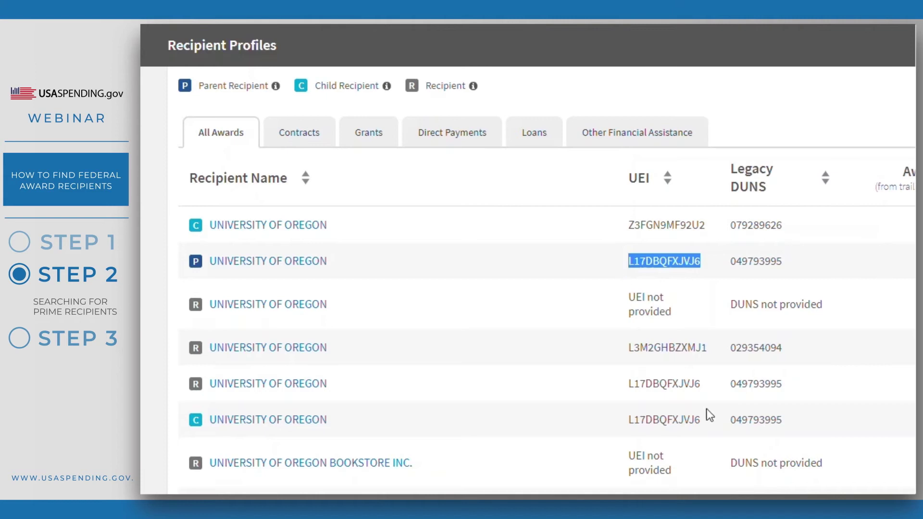
drag(704, 424, 628, 424)
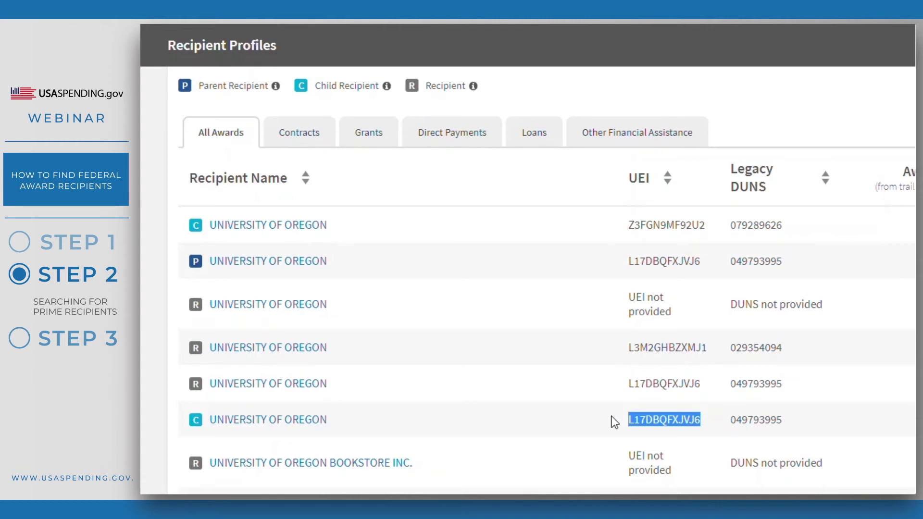
click(614, 422)
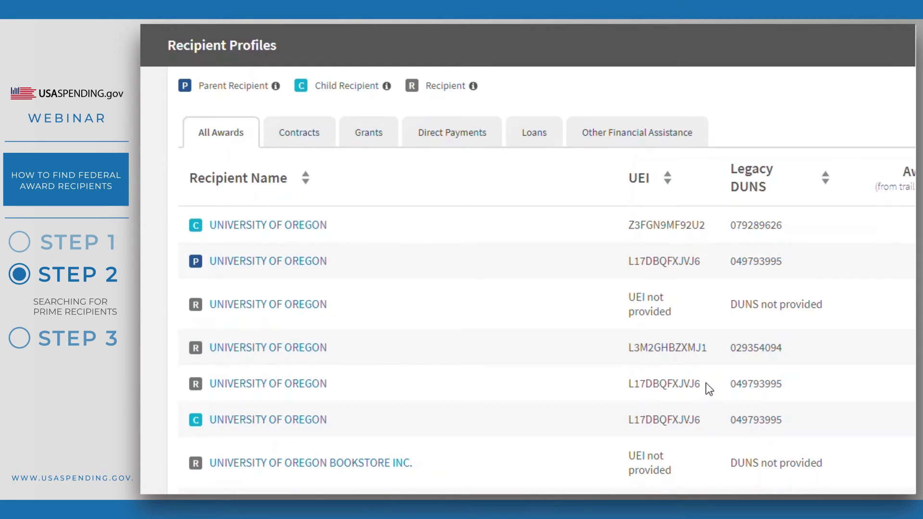
drag(704, 382, 628, 385)
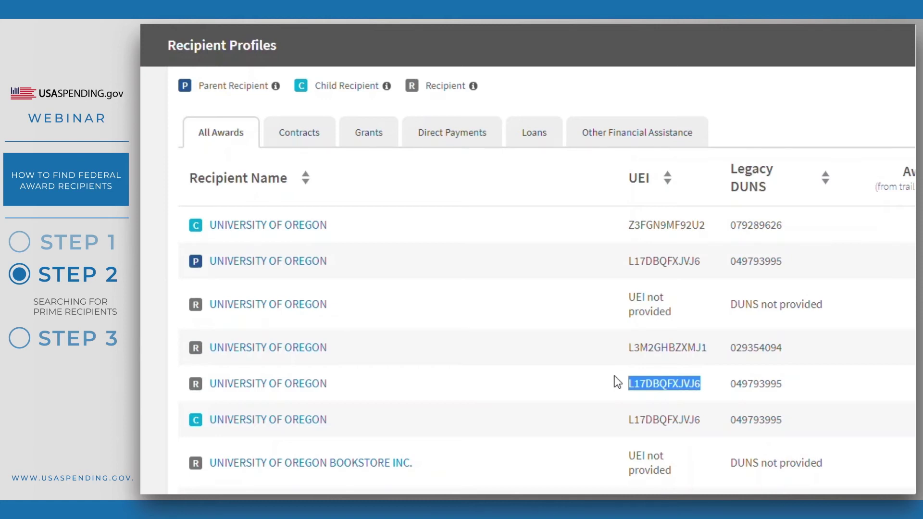
click(617, 382)
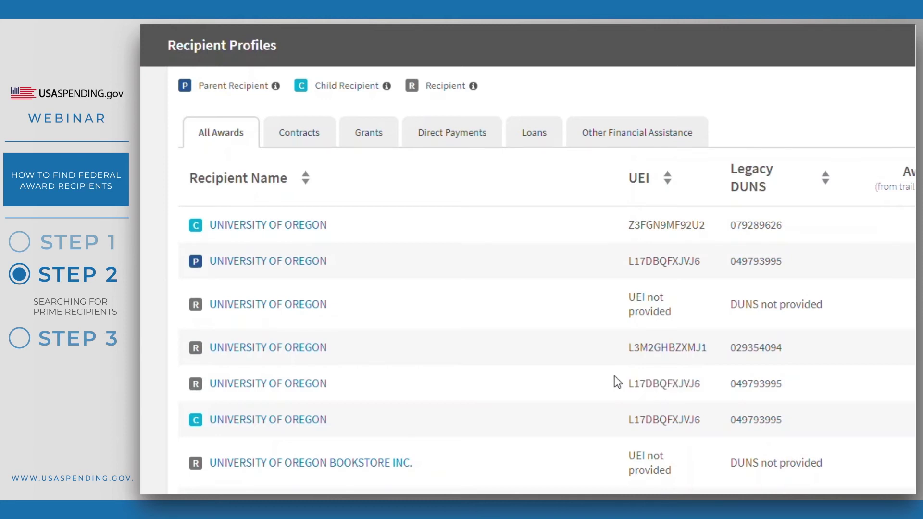
click(295, 266)
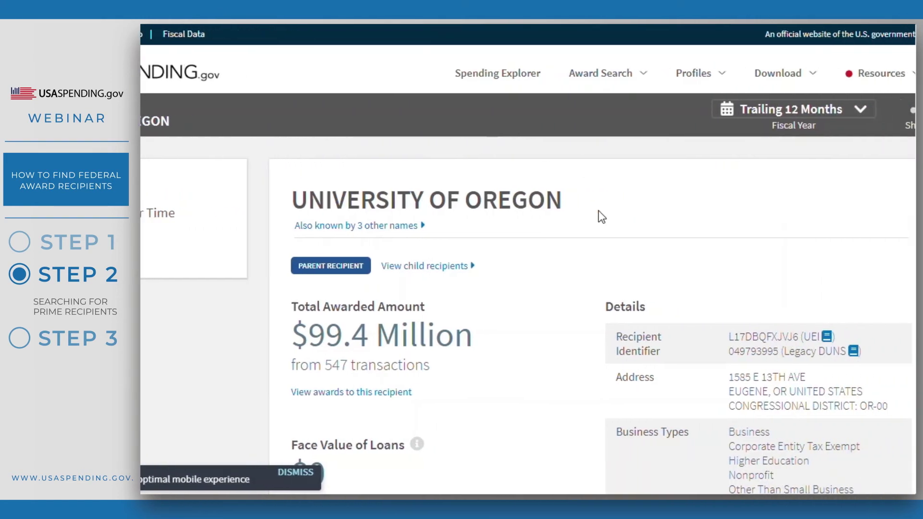
drag(603, 306, 561, 305)
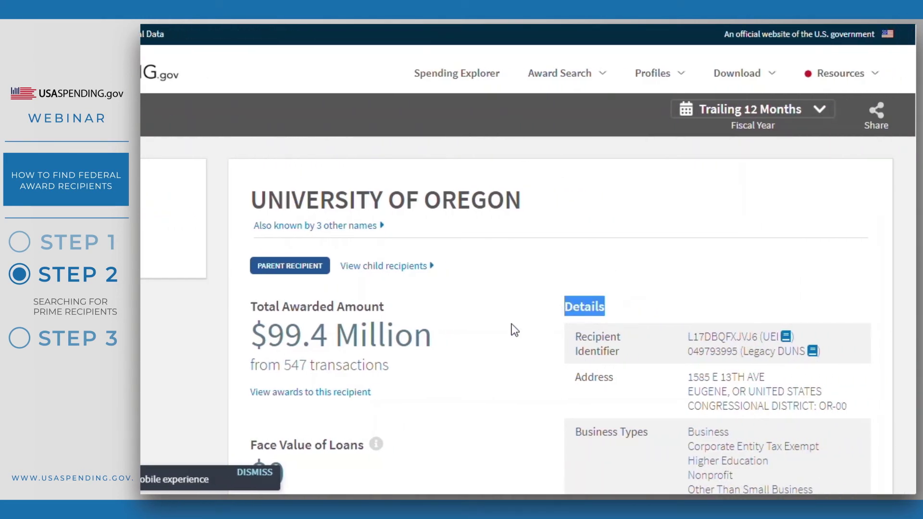
scroll(512, 323, down, 3)
scroll(515, 323, down, 1)
click(519, 279)
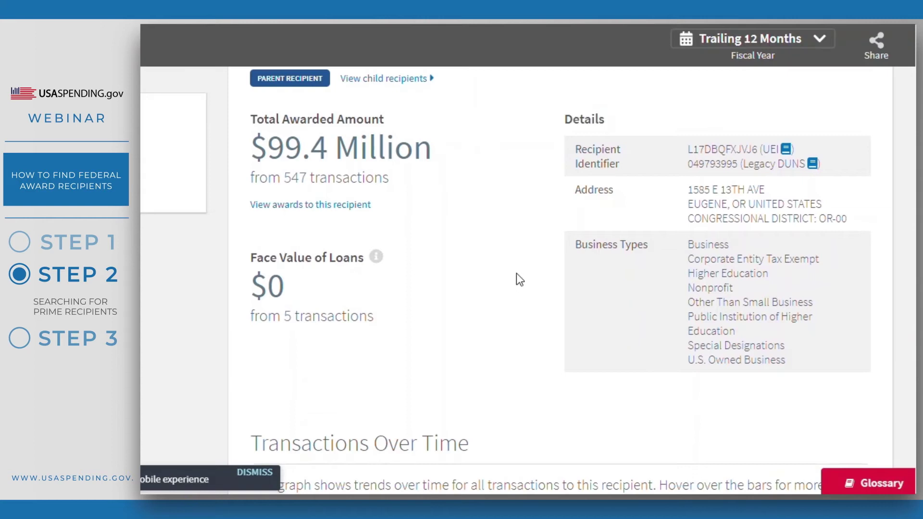
drag(607, 190, 576, 201)
drag(649, 246, 577, 246)
click(526, 264)
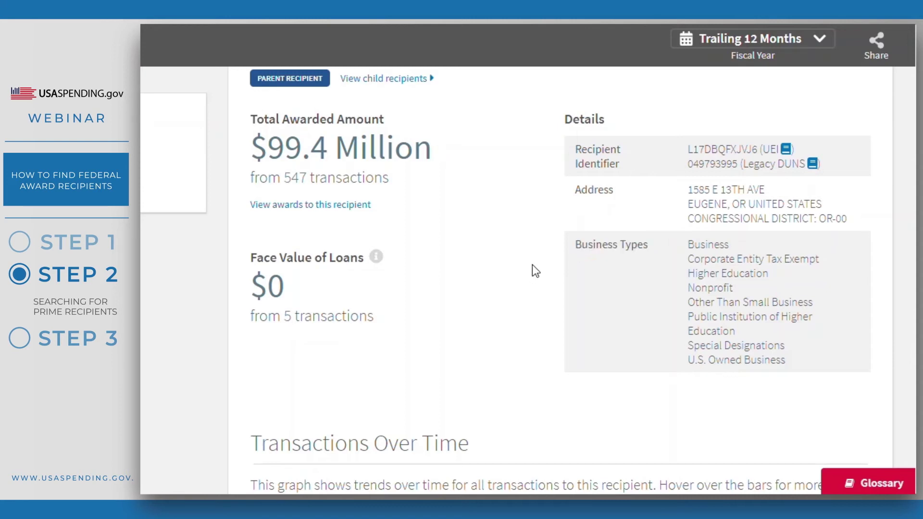
scroll(533, 269, up, 2)
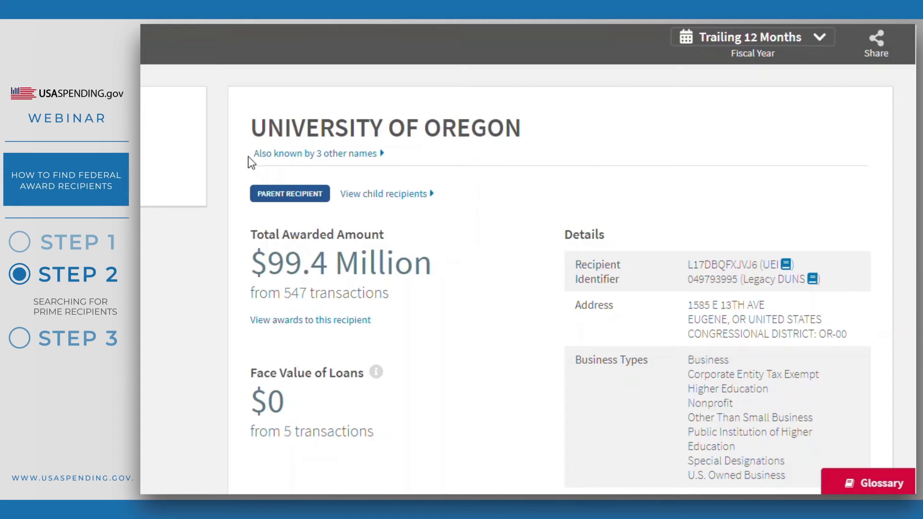
click(275, 153)
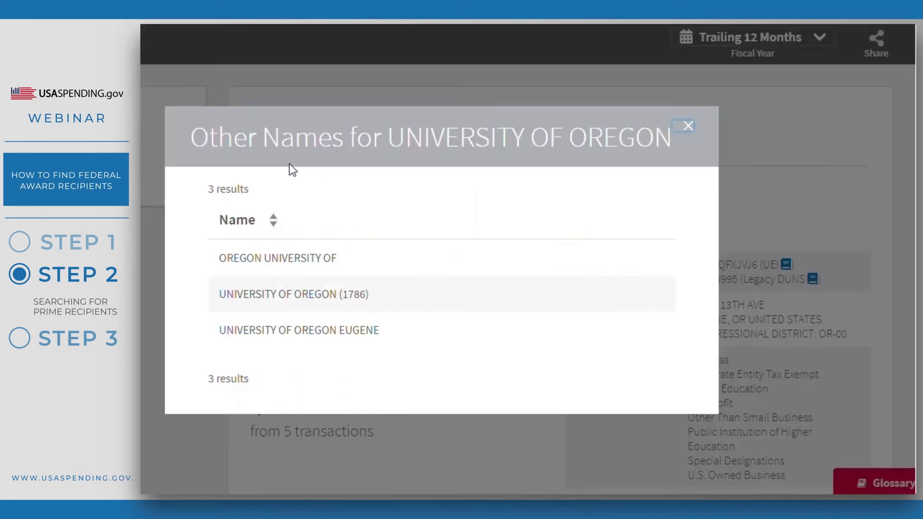
Review the University of Oregon's three other names, then close that list.
drag(192, 138, 627, 130)
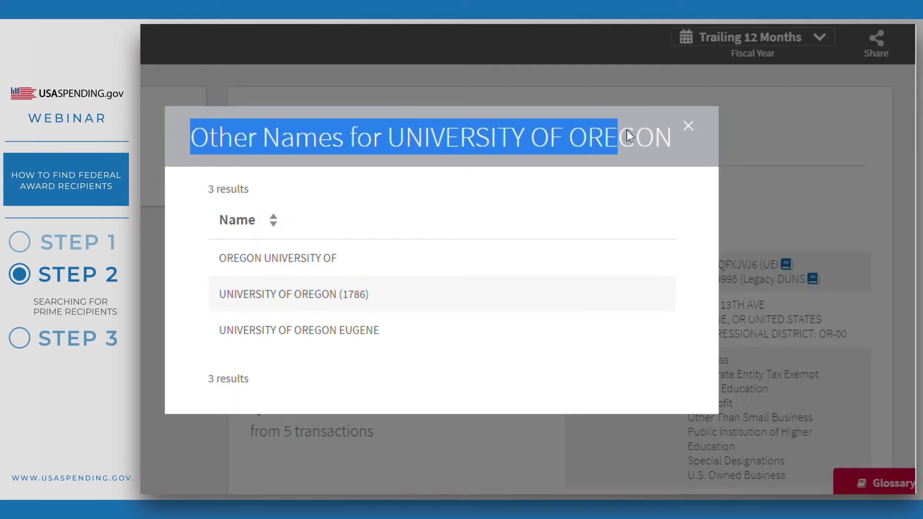
click(461, 211)
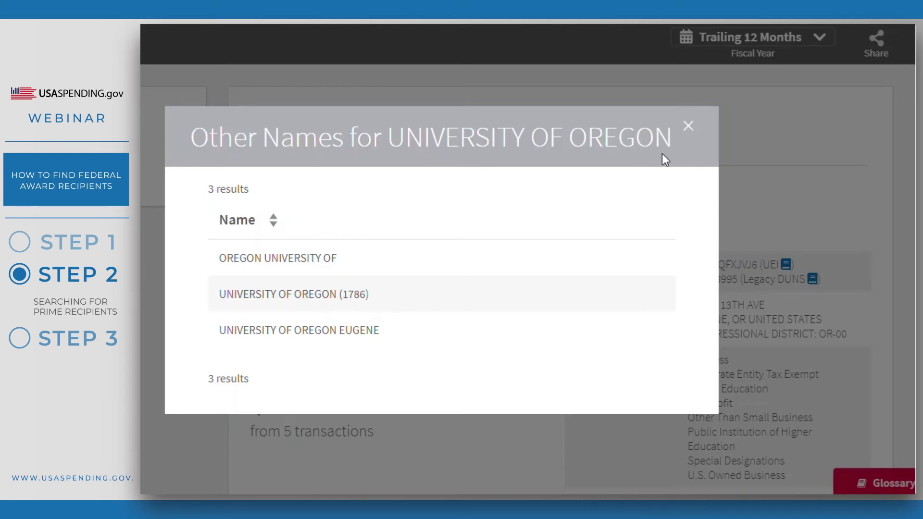
click(687, 126)
Scroll the University of Oregon profile down to the Transactions Over Time chart.
drag(528, 132, 255, 137)
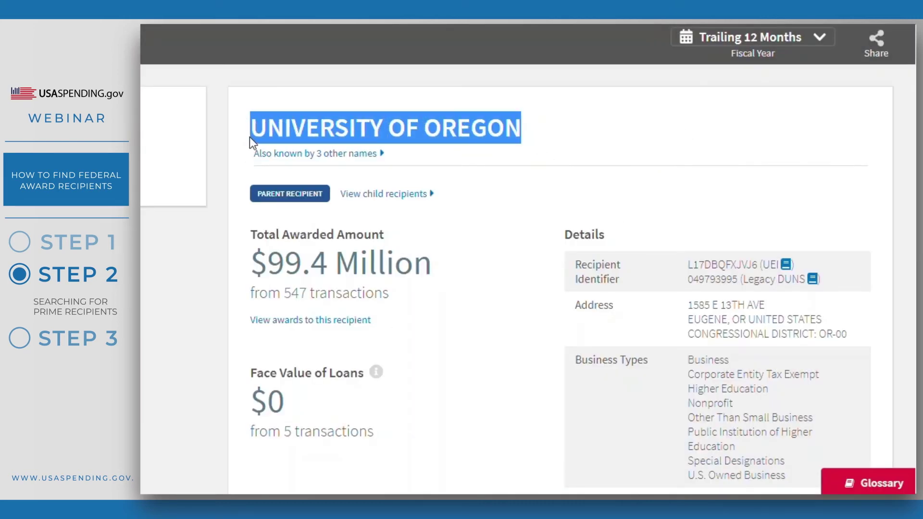
click(486, 213)
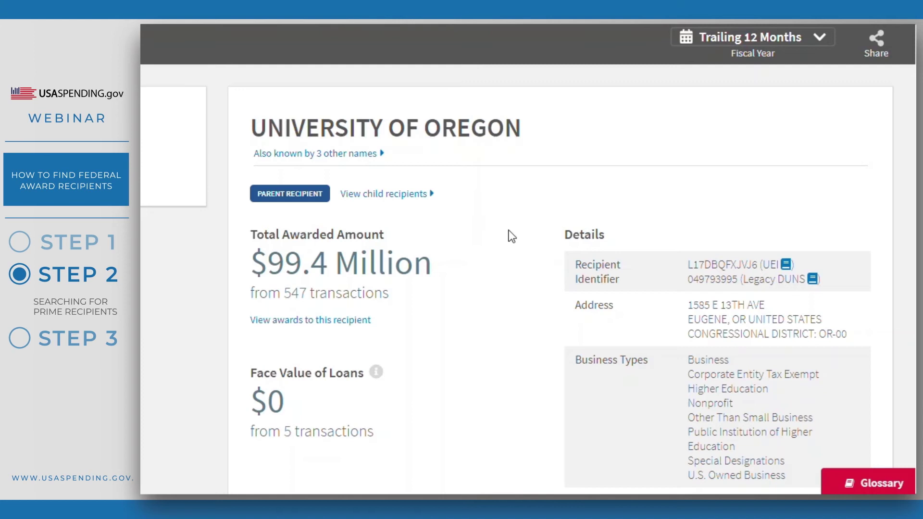
scroll(514, 279, down, 3)
scroll(179, 412, down, 6)
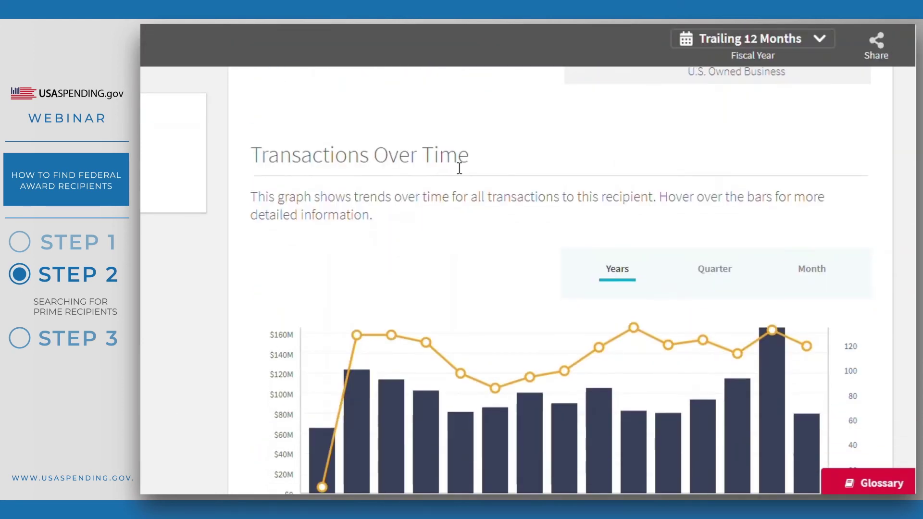
scroll(466, 149, down, 2)
drag(472, 87, 248, 89)
click(192, 355)
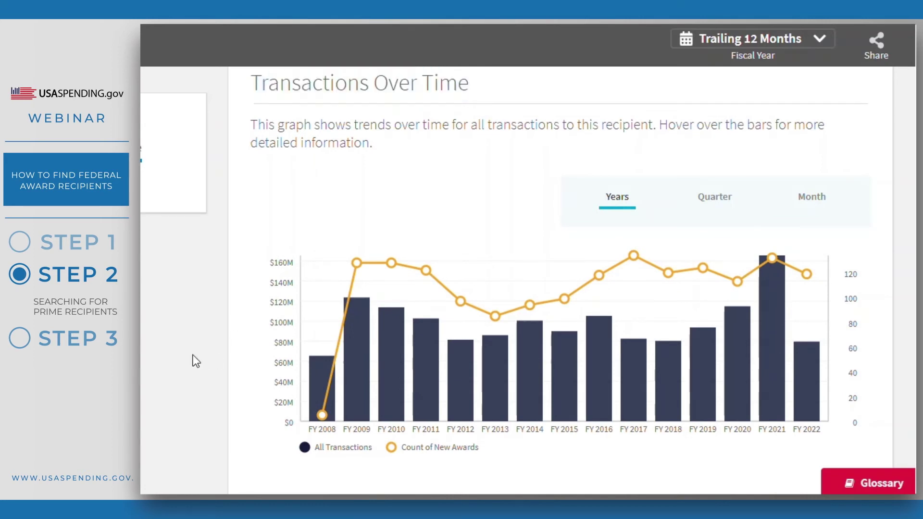
Inspect the chart's bar values and open the Trailing 12 Months fiscal period dropdown.
mouse_move(347, 366)
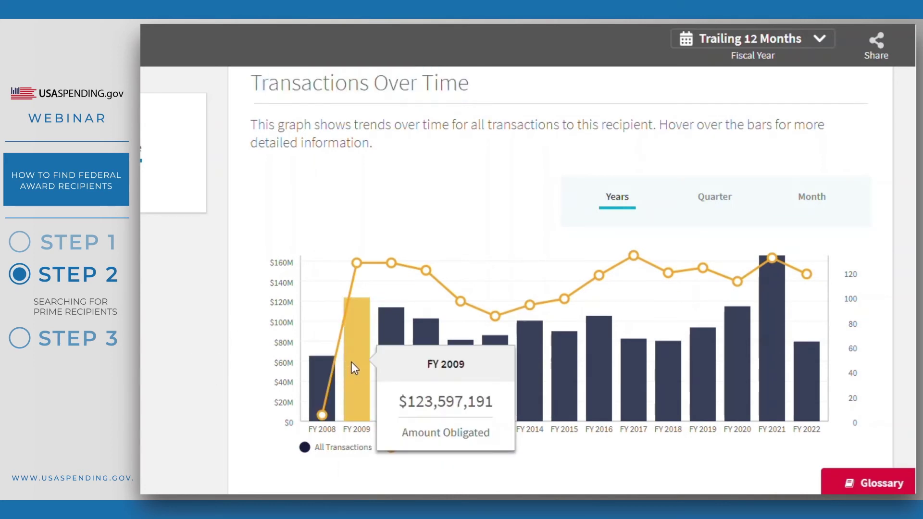
mouse_move(424, 352)
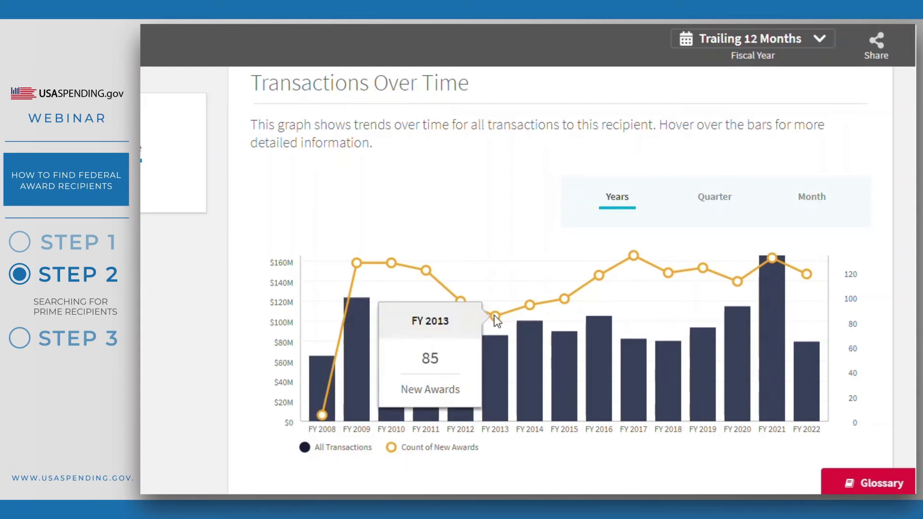
mouse_move(530, 307)
mouse_move(561, 299)
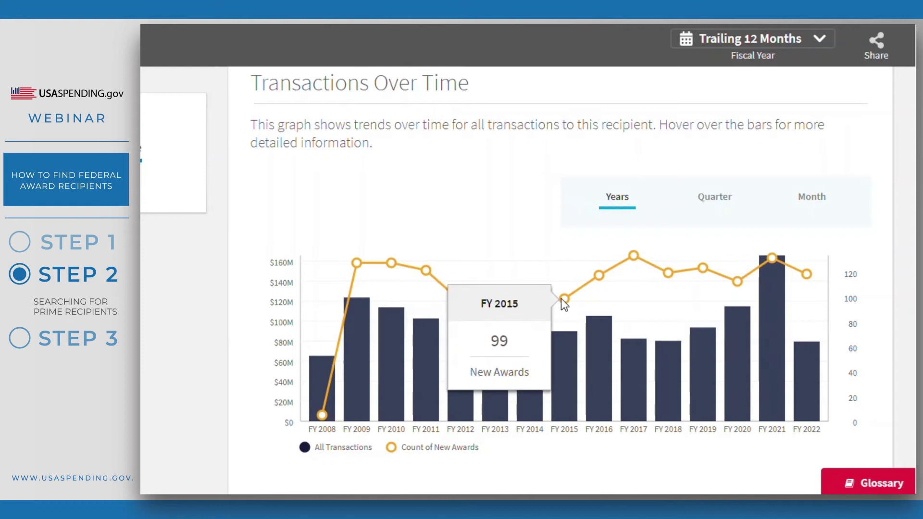
mouse_move(590, 335)
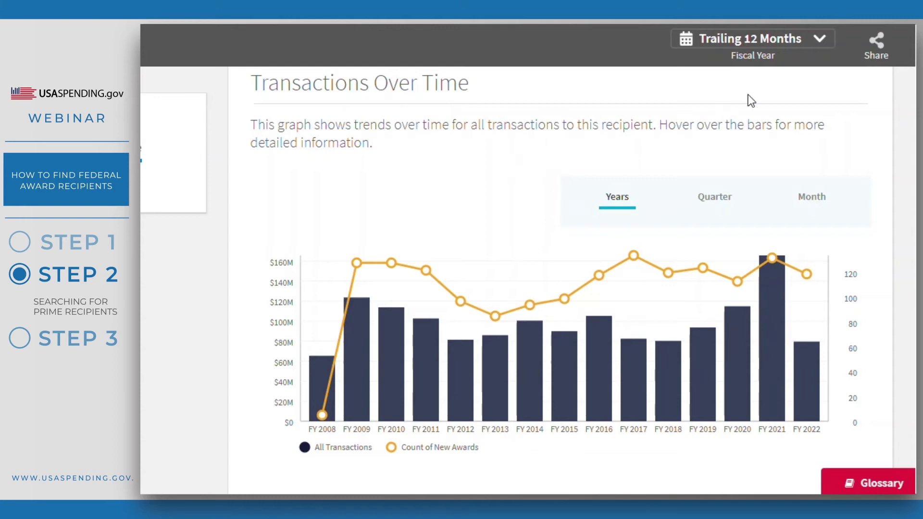
click(819, 40)
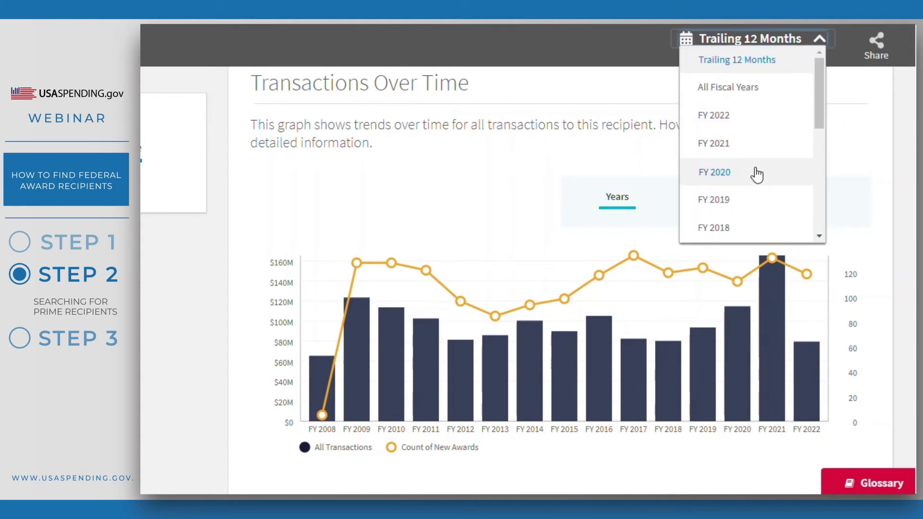
Switch the profile to All Fiscal Years, view the Top 5 tables, and return to the top.
click(755, 92)
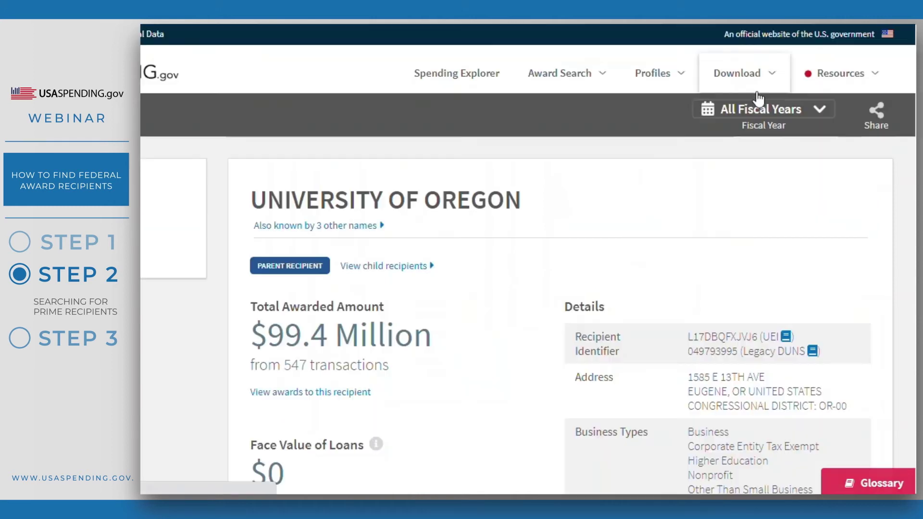
scroll(566, 203, down, 2)
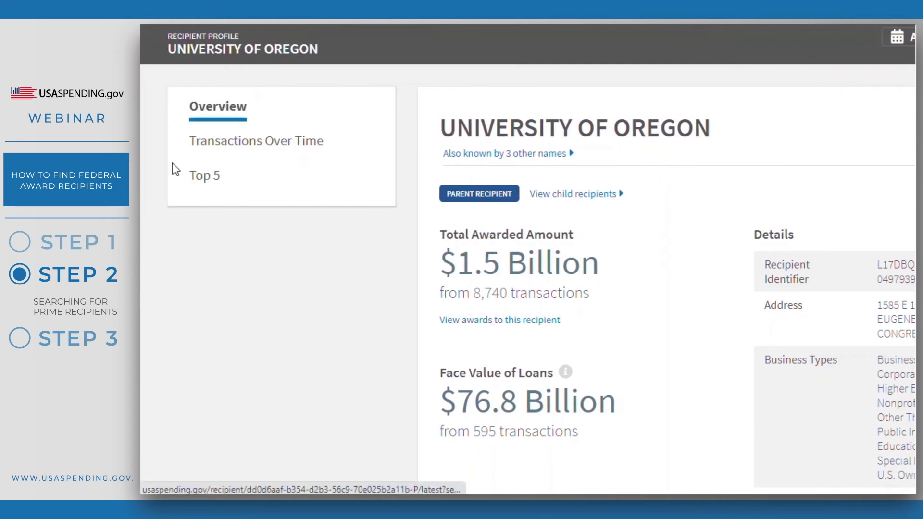
click(214, 175)
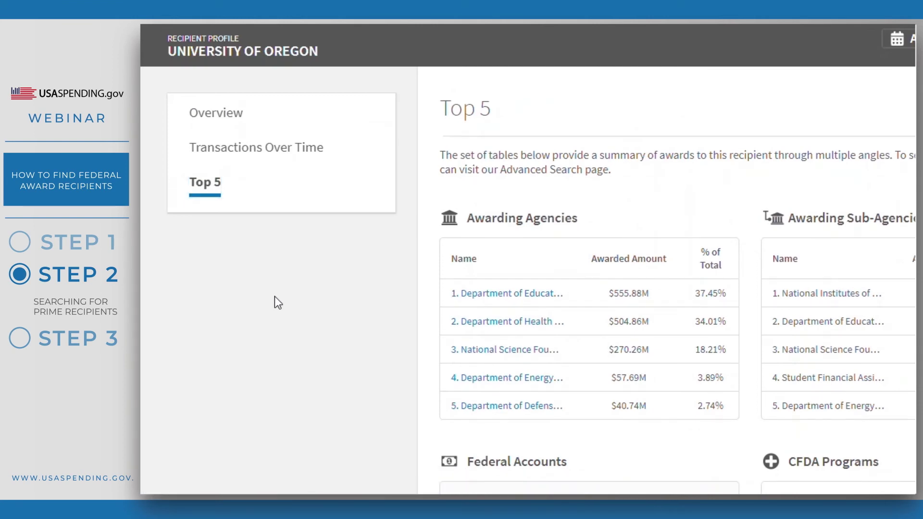
scroll(355, 314, up, 5)
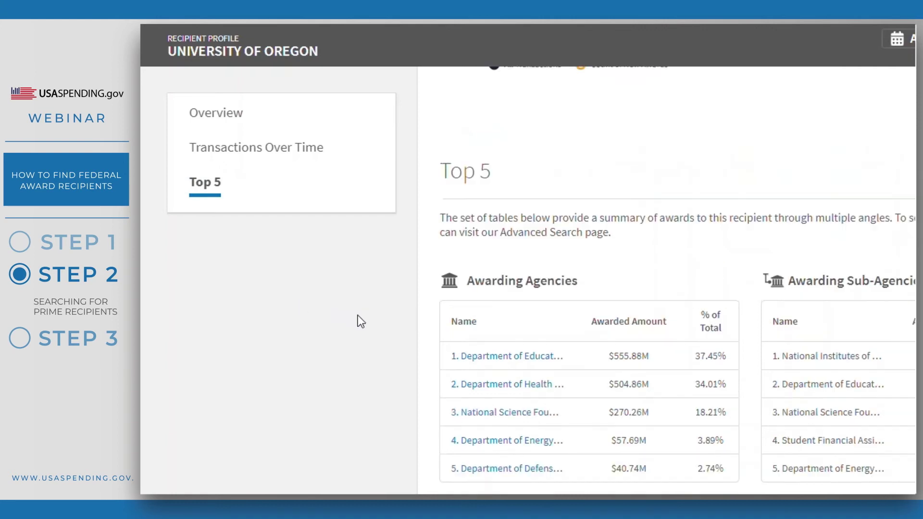
scroll(379, 332, up, 6)
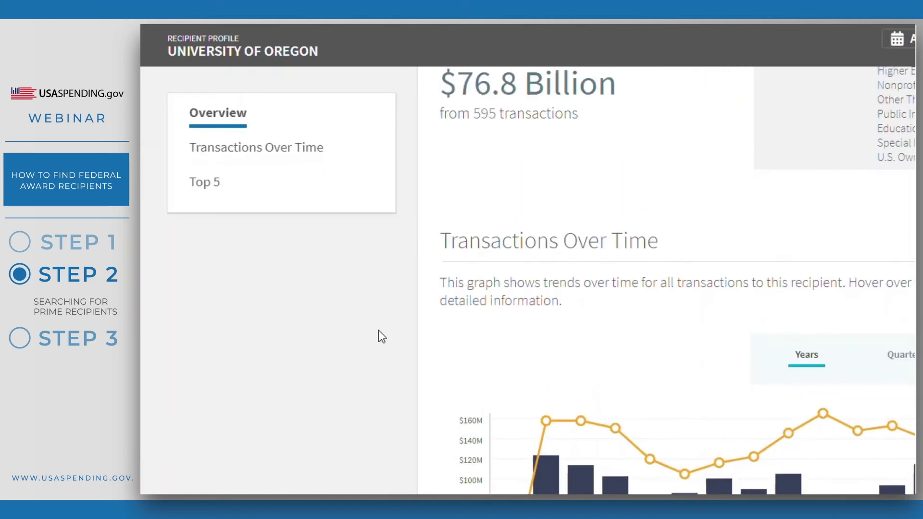
scroll(678, 351, up, 2)
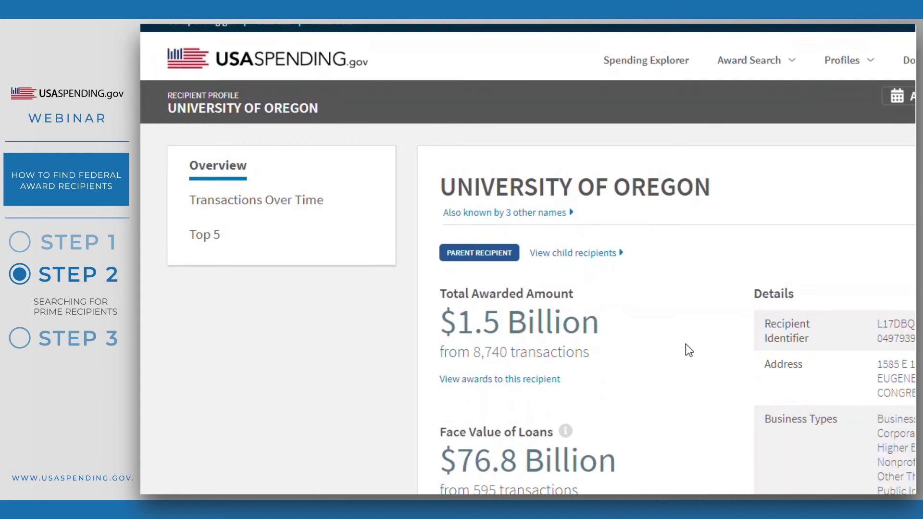
Open the first UNIVERSITY OF OREGON child recipient from View child recipients and scroll its profile.
click(570, 255)
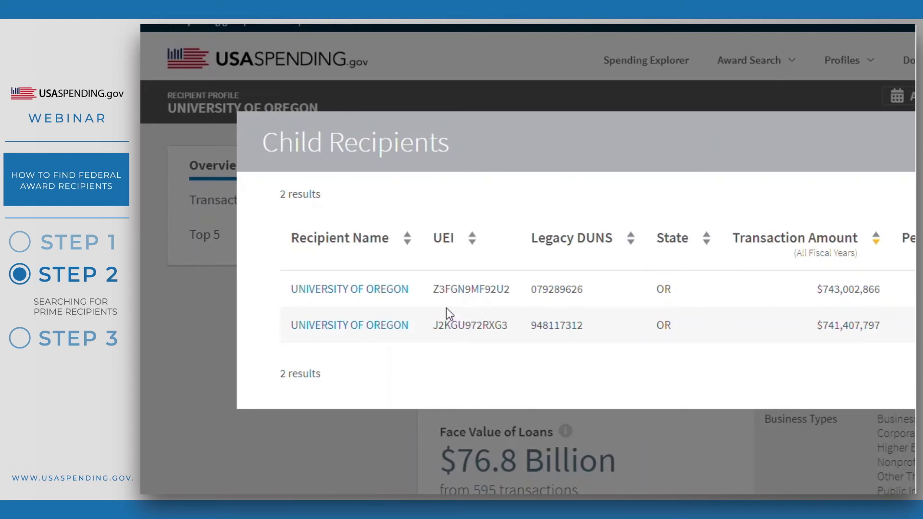
click(391, 292)
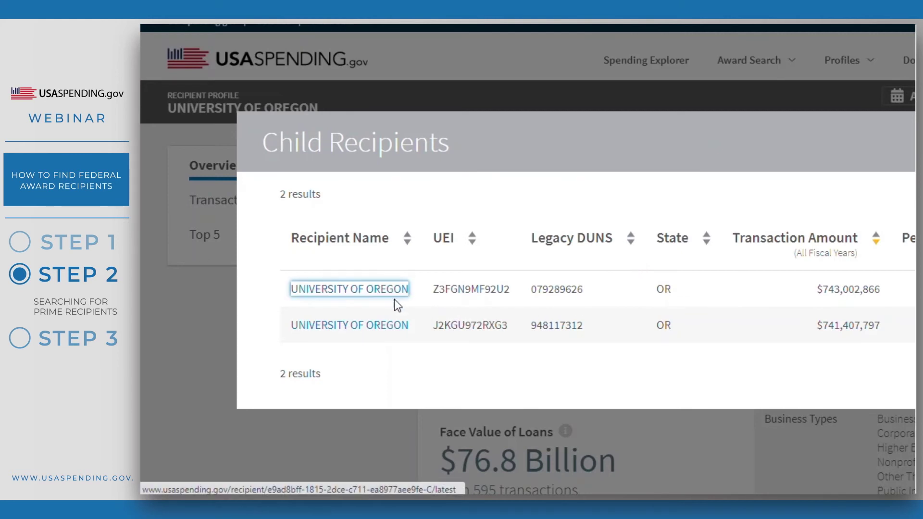
click(391, 326)
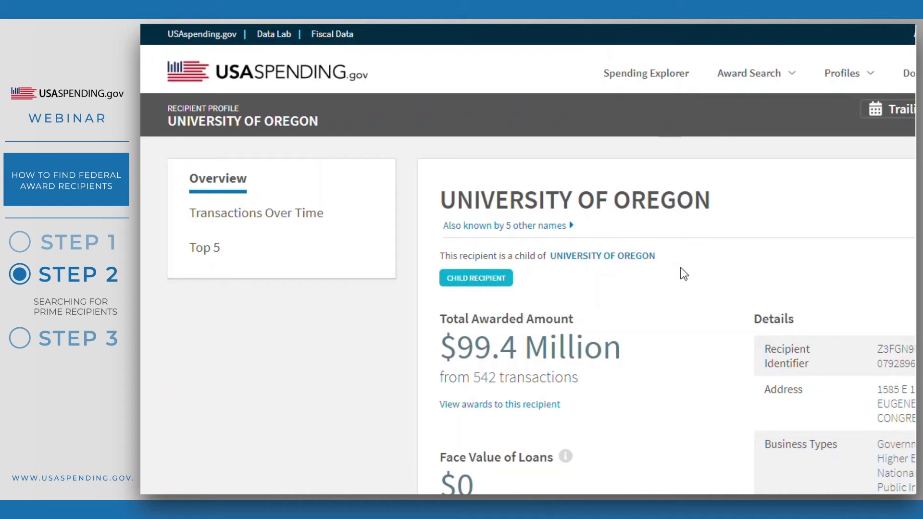
drag(507, 280, 440, 282)
click(557, 291)
scroll(394, 380, down, 7)
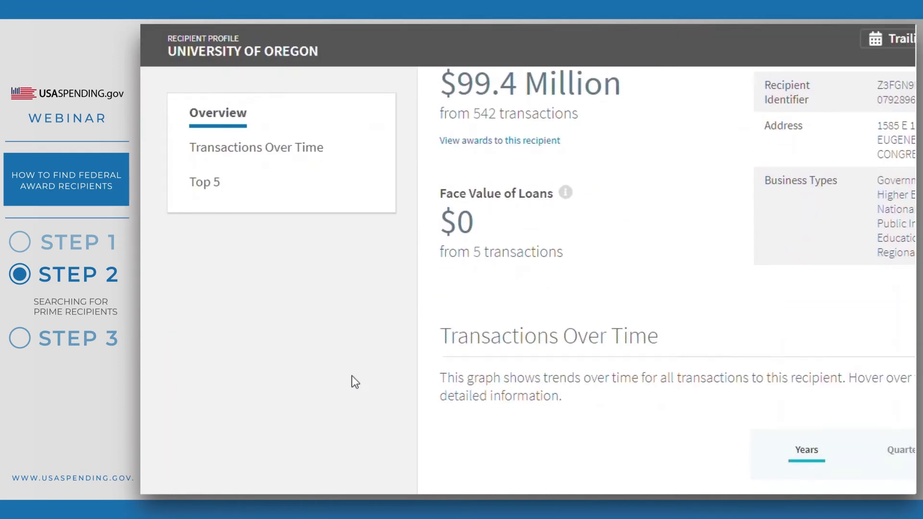
scroll(354, 382, down, 3)
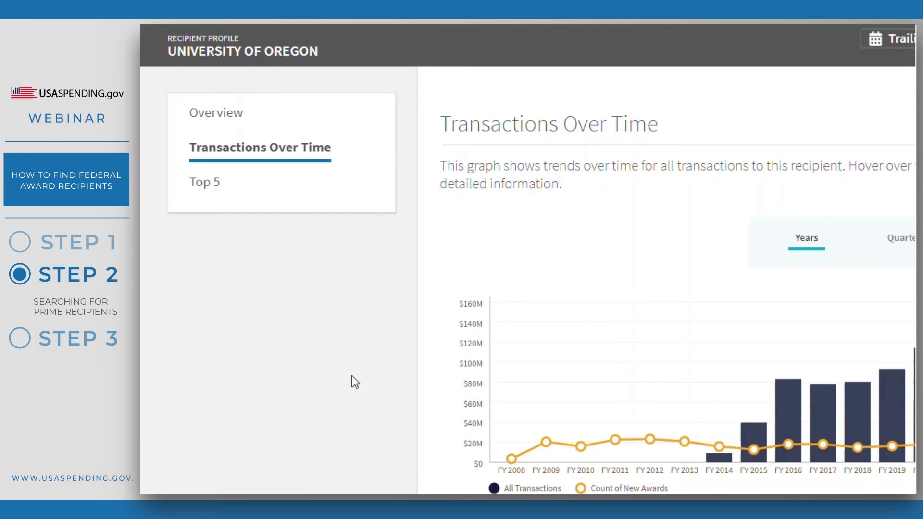
scroll(355, 382, up, 6)
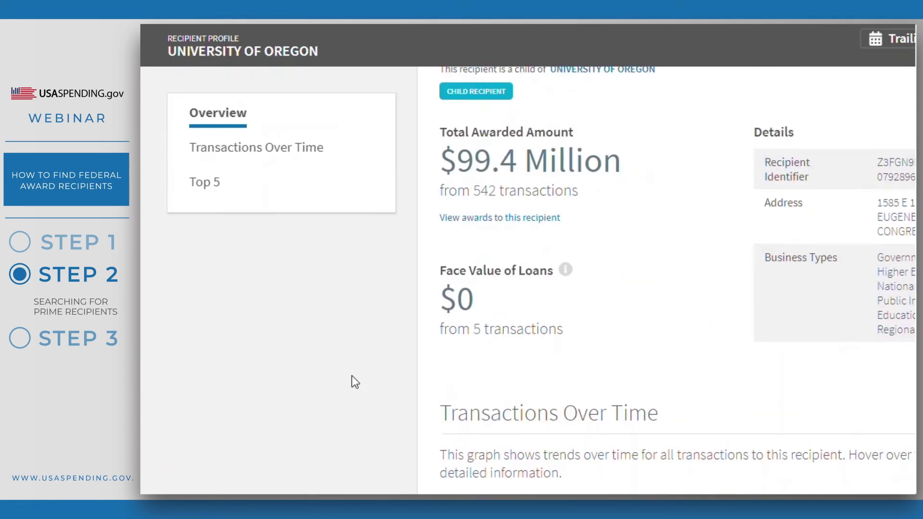
scroll(355, 382, up, 3)
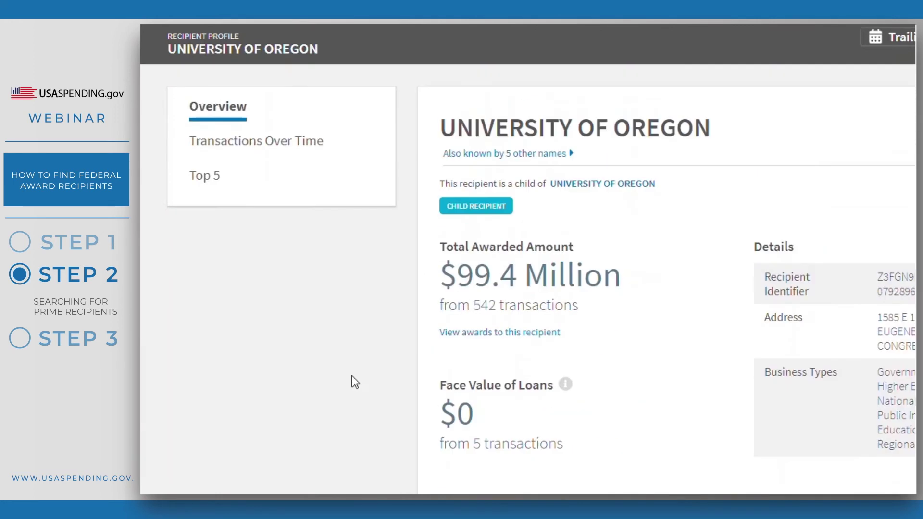
View all awards to this child recipient in Advanced Search, filtered by the recipient.
click(482, 335)
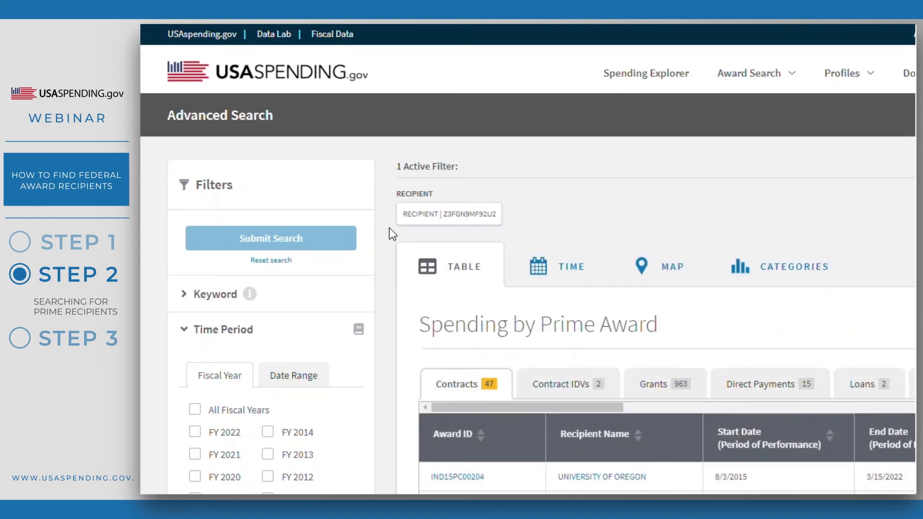
drag(402, 213, 496, 216)
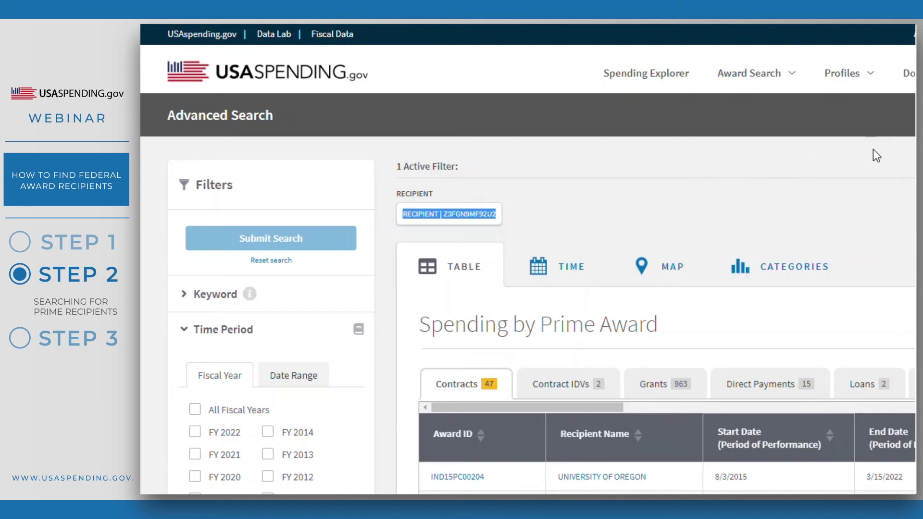
scroll(873, 150, down, 2)
click(869, 143)
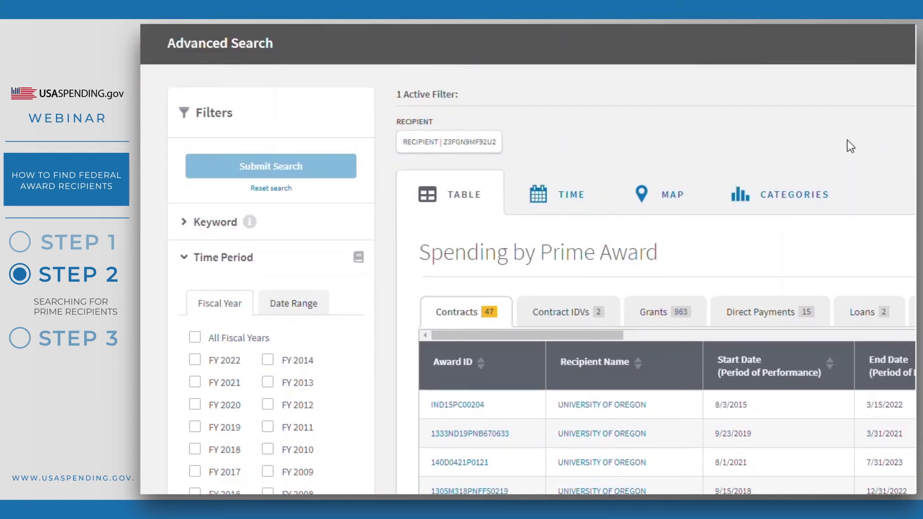
Show yearly Spending Over Time from 2008 to 2022, checking the 2022 and 2021 bars.
click(581, 195)
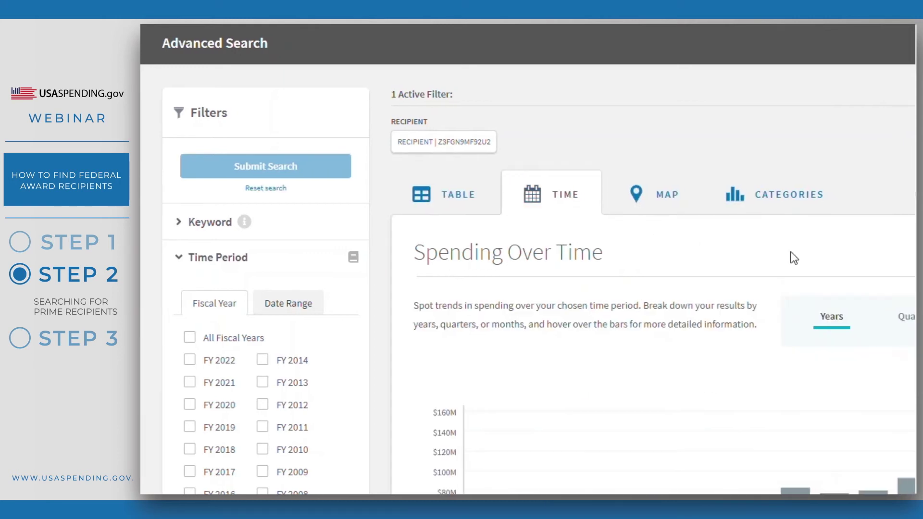
scroll(760, 226, down, 2)
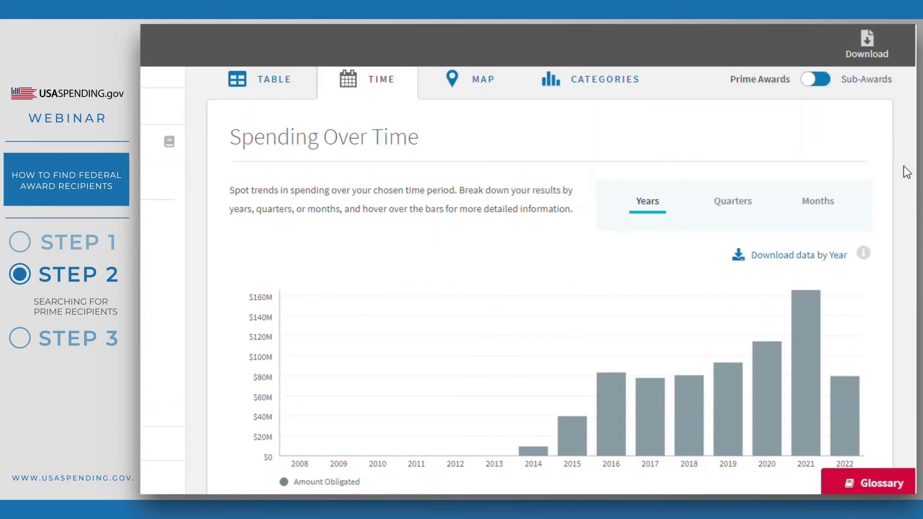
mouse_move(846, 391)
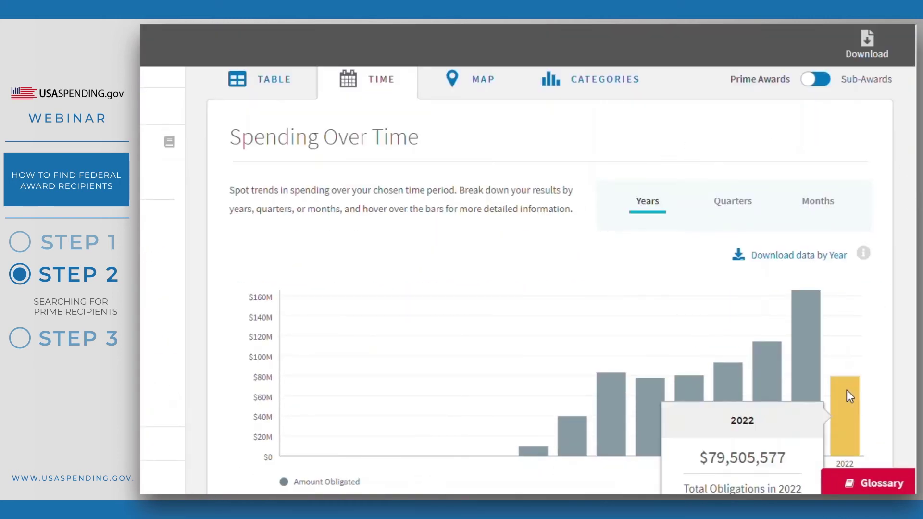
mouse_move(801, 362)
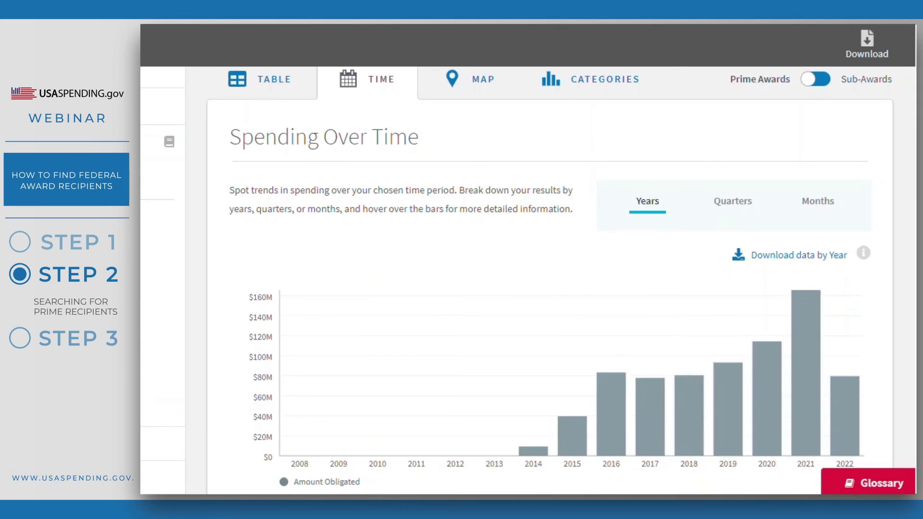
click(350, 10)
Review the child profile's Transactions Over Time chart, then return to the University of Oregon recipient list.
scroll(509, 240, down, 7)
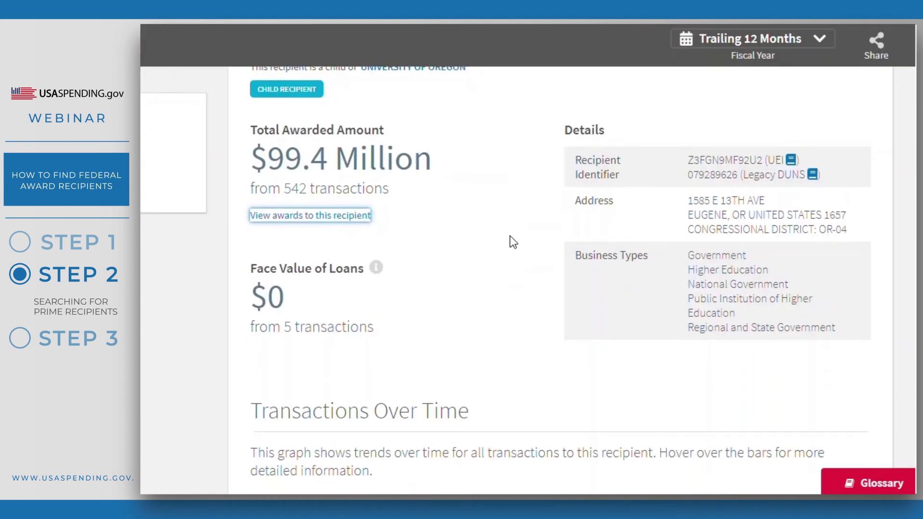
scroll(909, 252, down, 2)
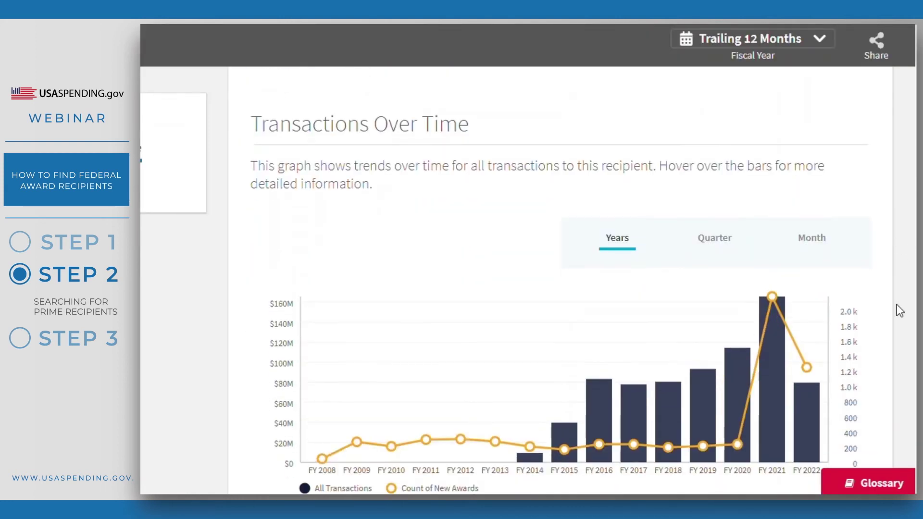
mouse_move(797, 419)
mouse_move(771, 395)
scroll(914, 250, up, 10)
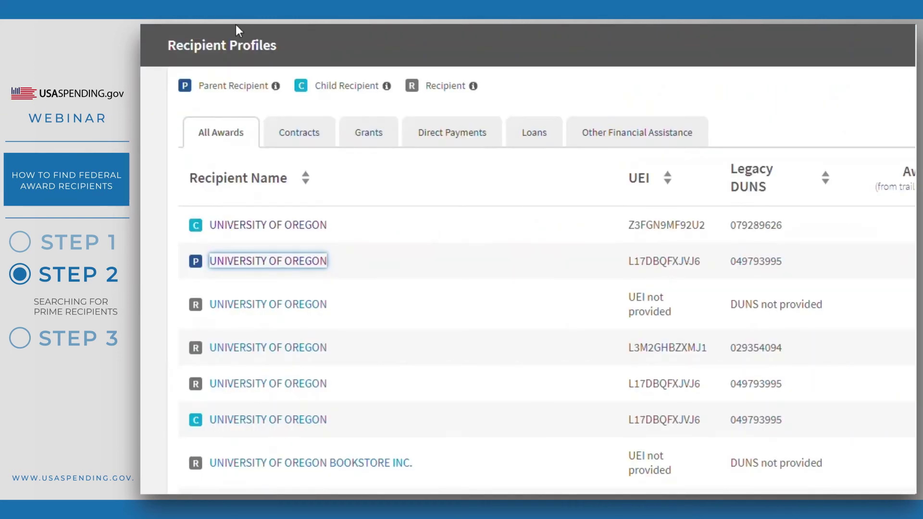
click(155, 245)
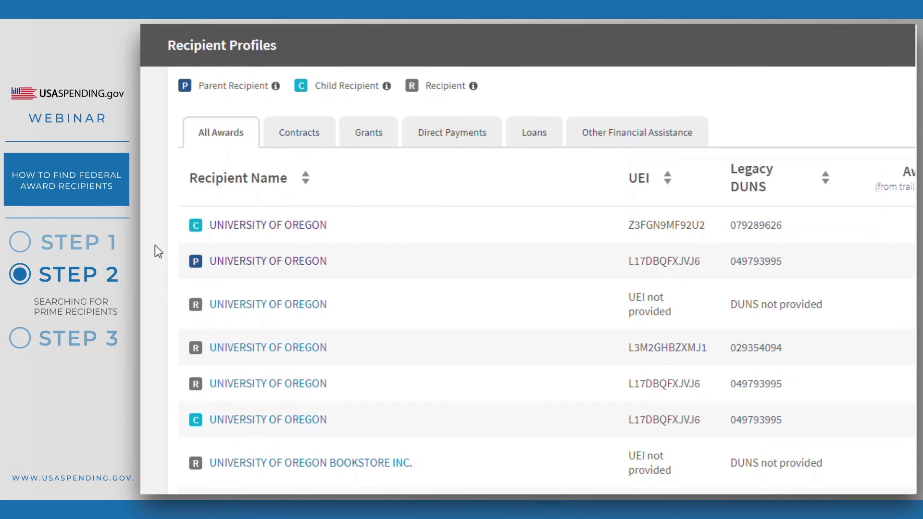
Start a fresh Advanced Search from the Award Search menu.
scroll(155, 245, up, 6)
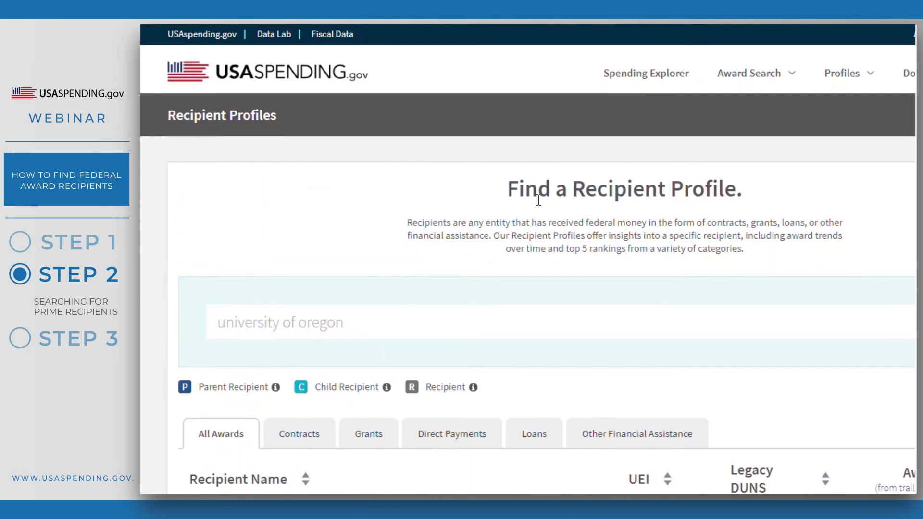
mouse_move(735, 81)
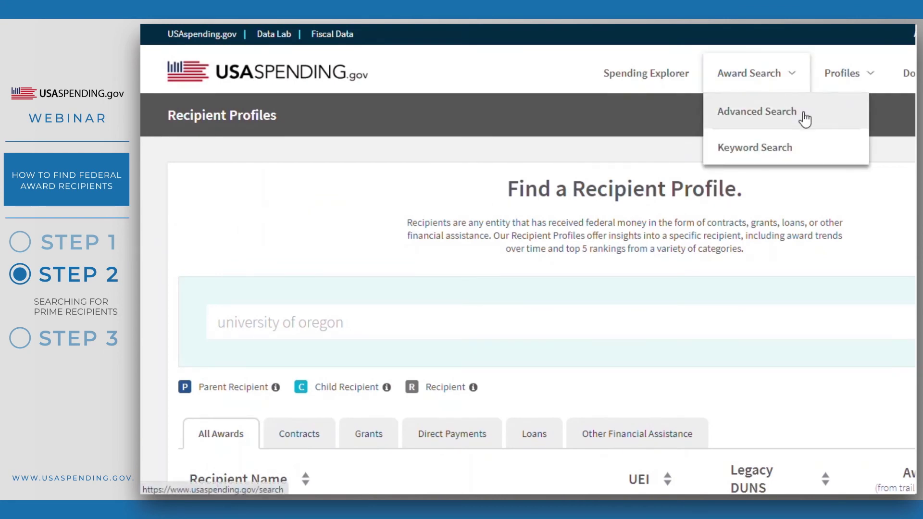
click(791, 112)
scroll(383, 269, down, 1)
scroll(382, 268, down, 10)
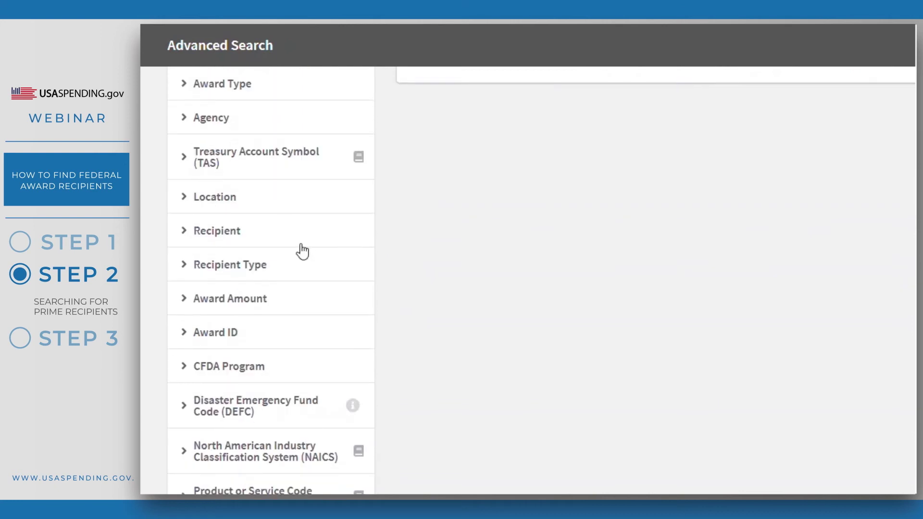
Add 'university of oregon' as a recipient filter under Recipient.
click(292, 231)
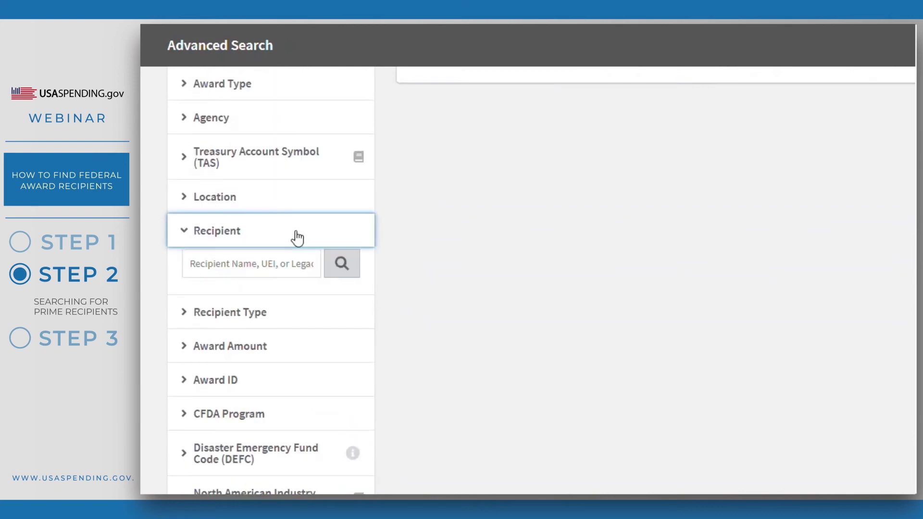
click(195, 263)
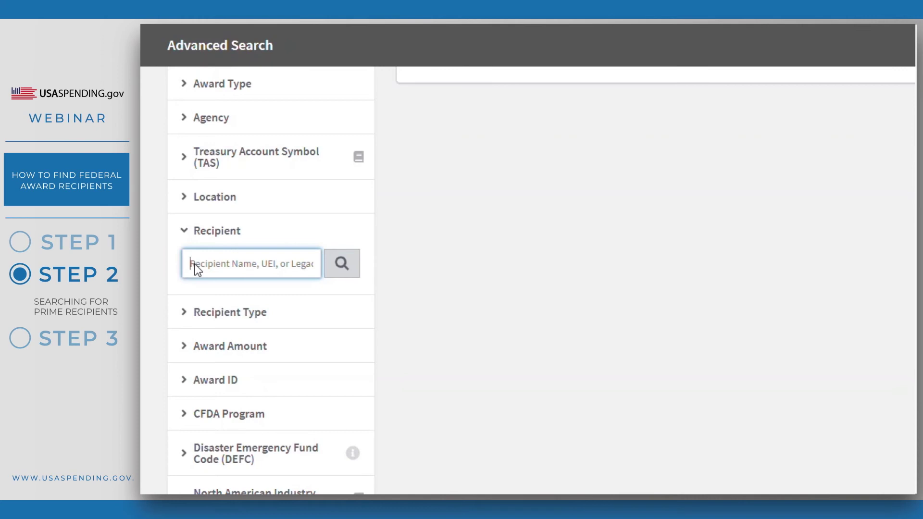
text(university of oregon)
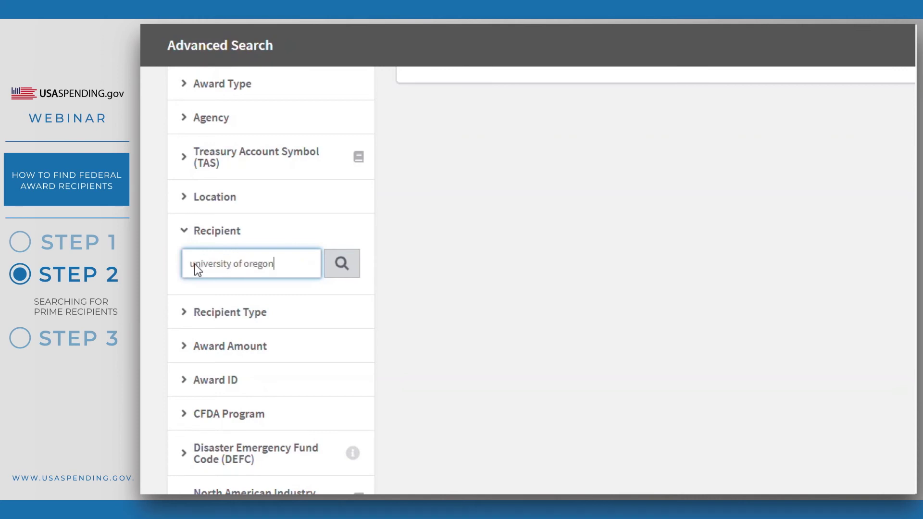
key(Return)
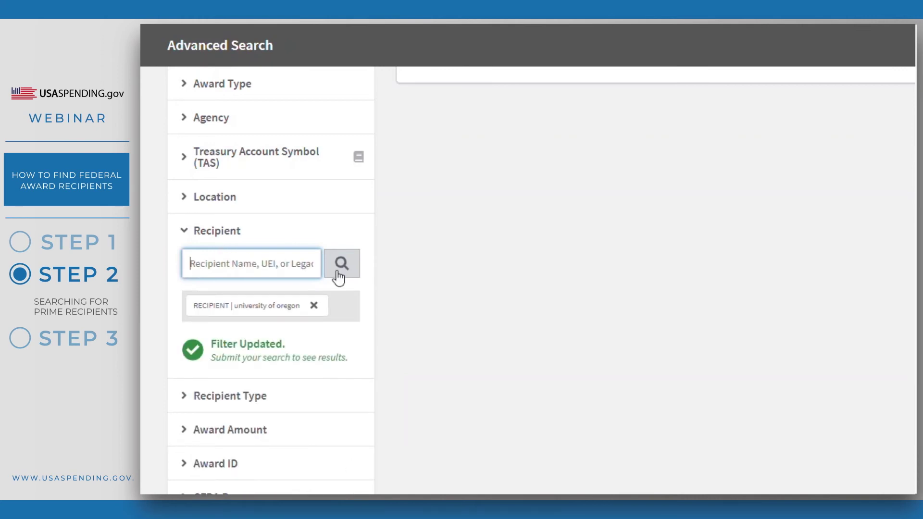
scroll(387, 314, up, 10)
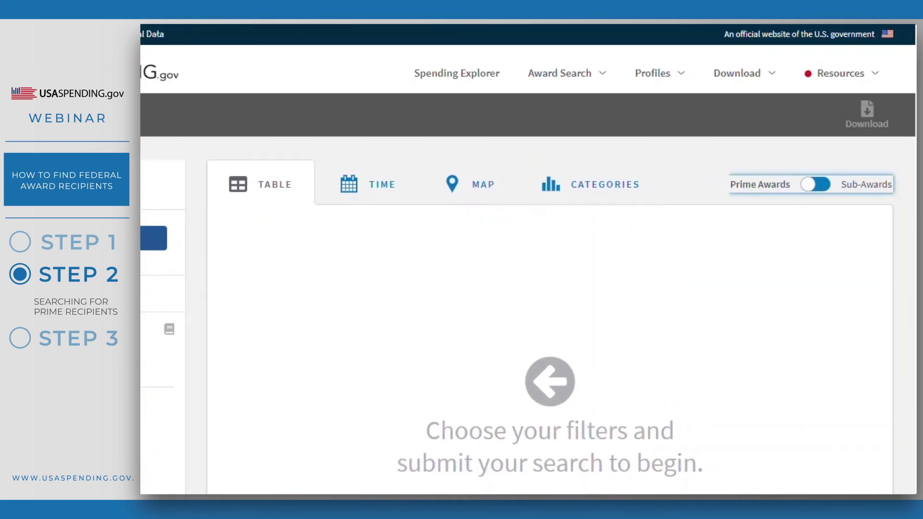
Submit the university of oregon search and show Categories spending grouped by Recipient.
click(163, 243)
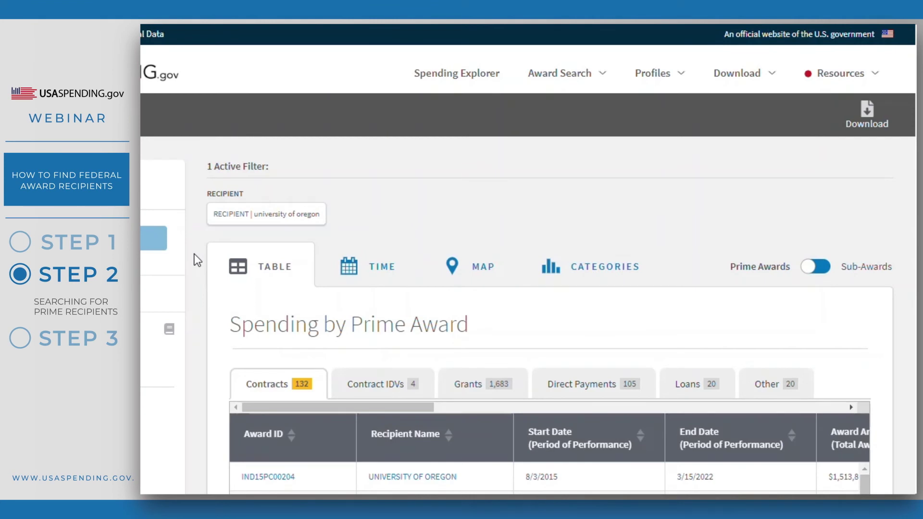
scroll(194, 253, down, 4)
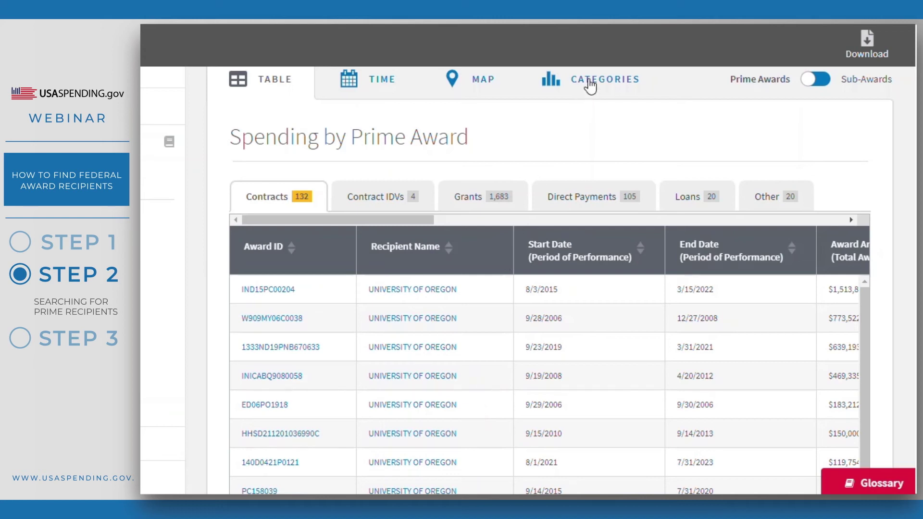
click(587, 79)
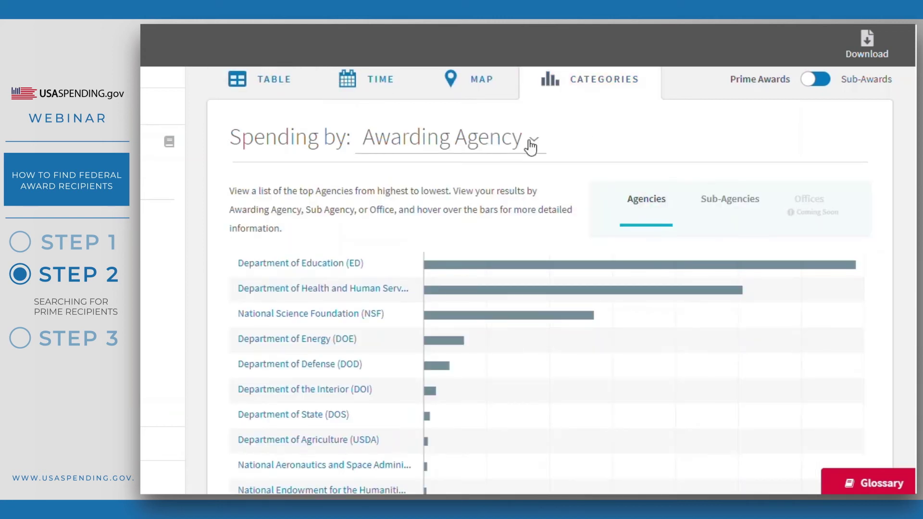
click(529, 144)
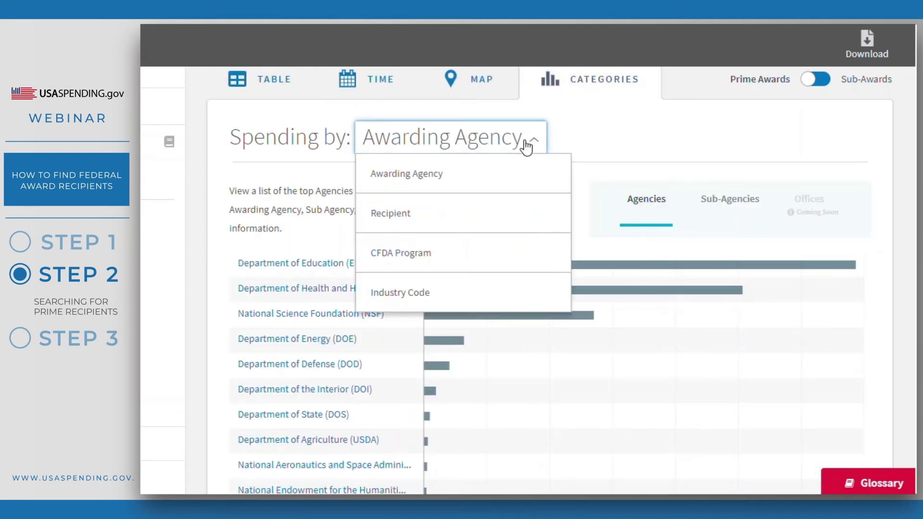
click(469, 219)
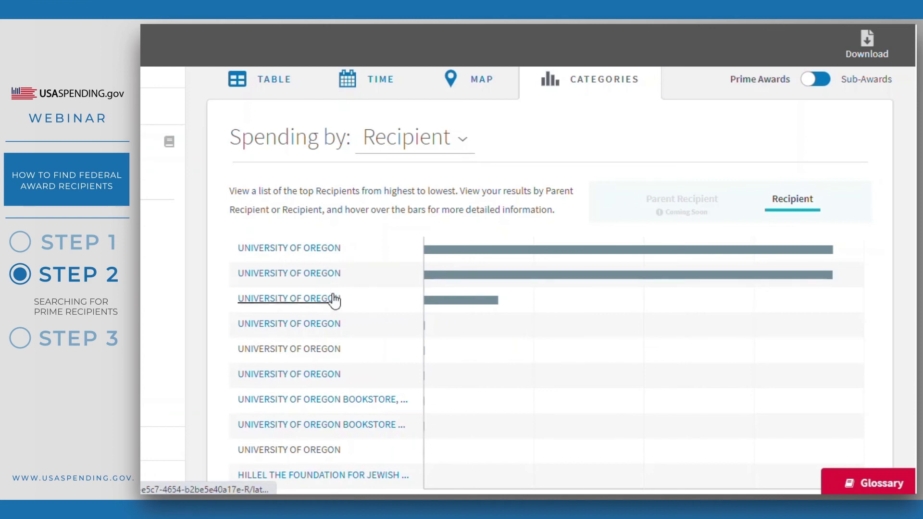
mouse_move(472, 249)
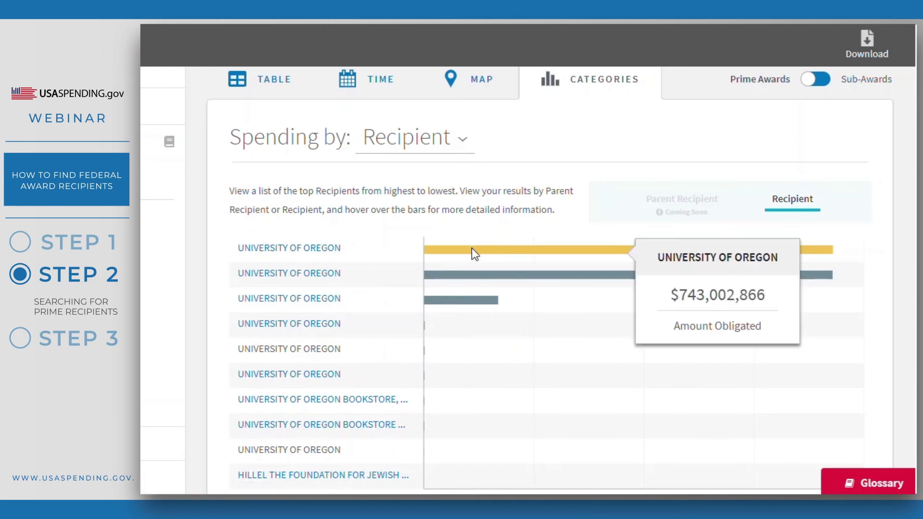
mouse_move(469, 270)
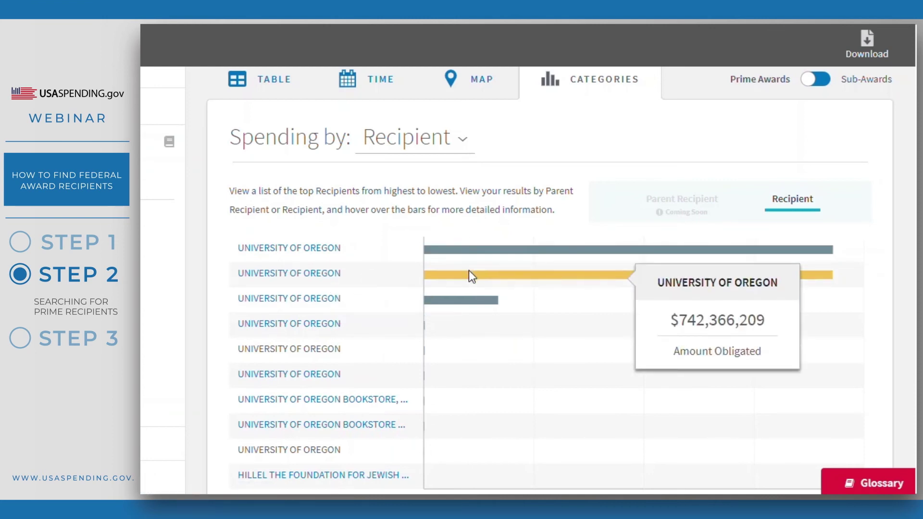
mouse_move(465, 292)
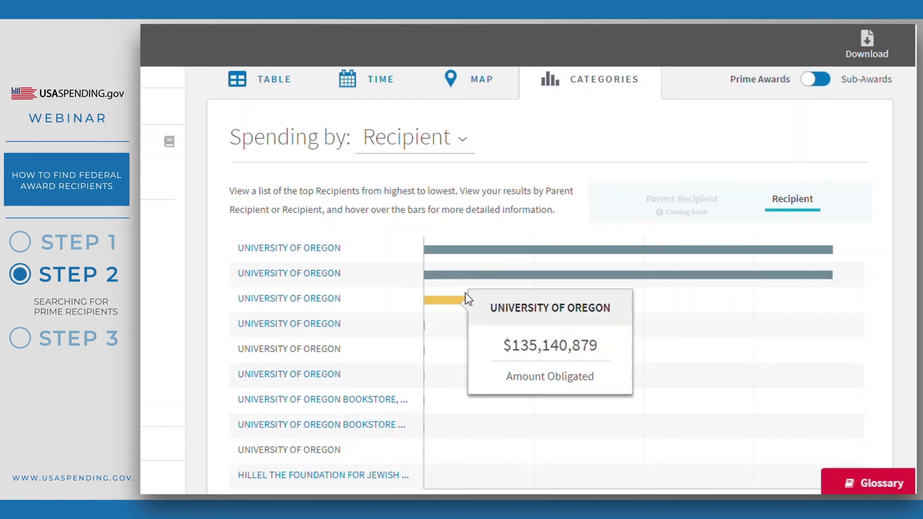
mouse_move(457, 317)
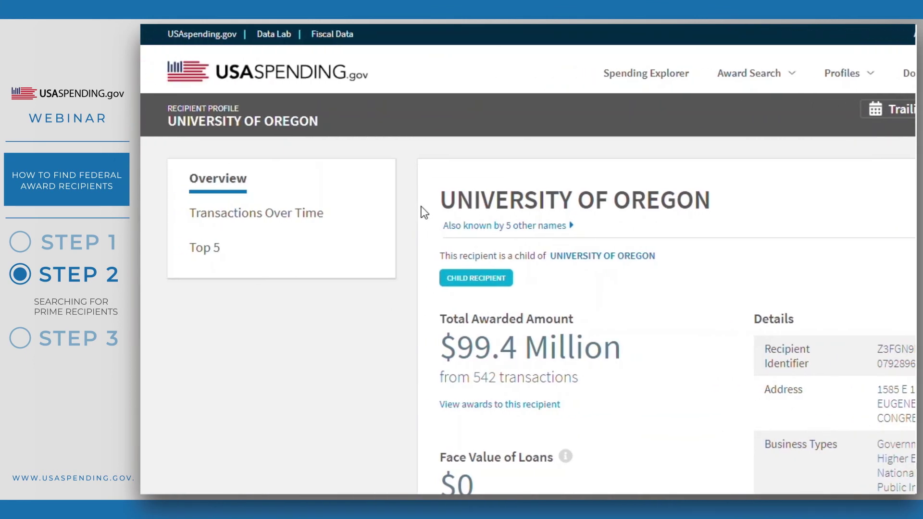
Scroll through the Advanced Search results for the university of oregon filter.
scroll(424, 212, down, 2)
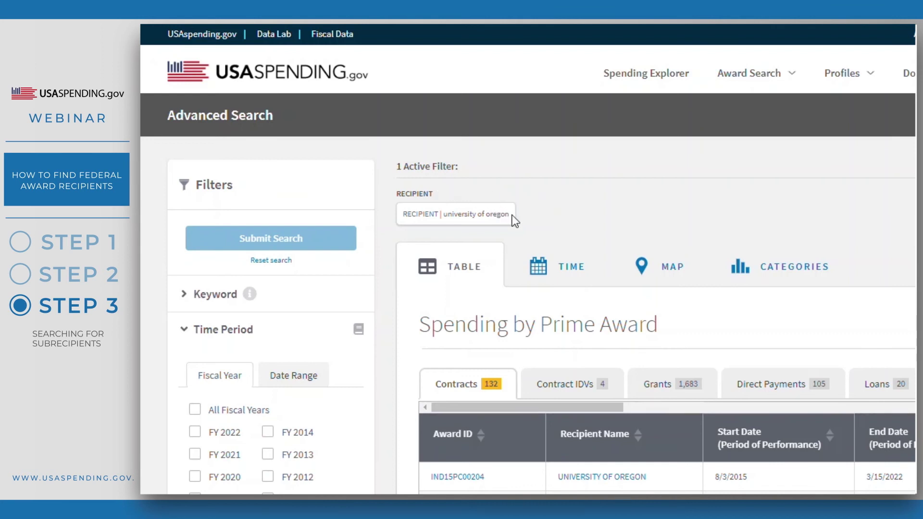
Flip the results to Sub-Awards, showing 18 sub-contracts and 654 sub-grants.
drag(512, 215, 392, 216)
click(527, 216)
scroll(388, 260, down, 4)
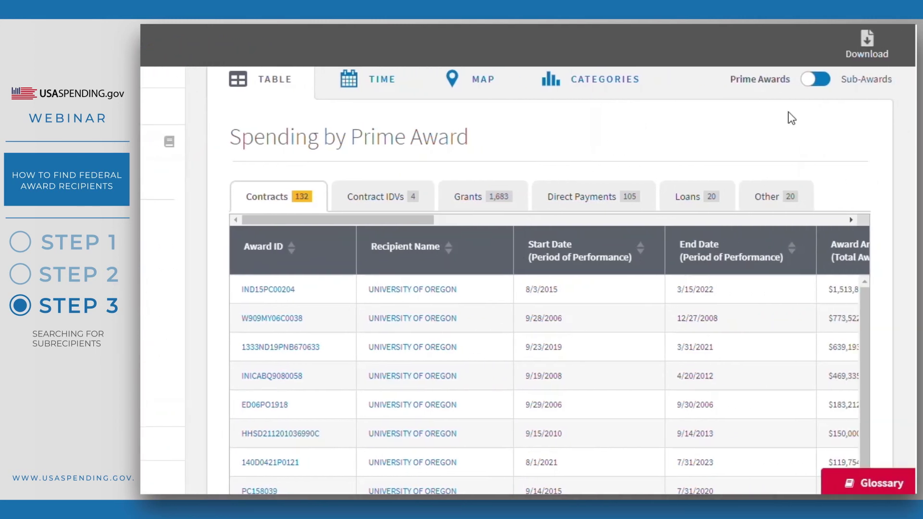
click(809, 84)
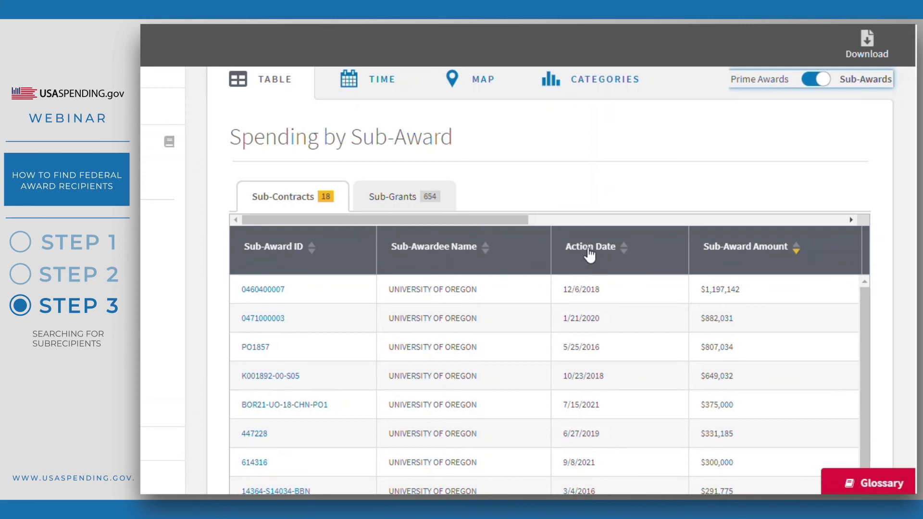
Open prime contract 91990018C0019 from the first University of Oregon sub-contract row.
drag(498, 219, 831, 222)
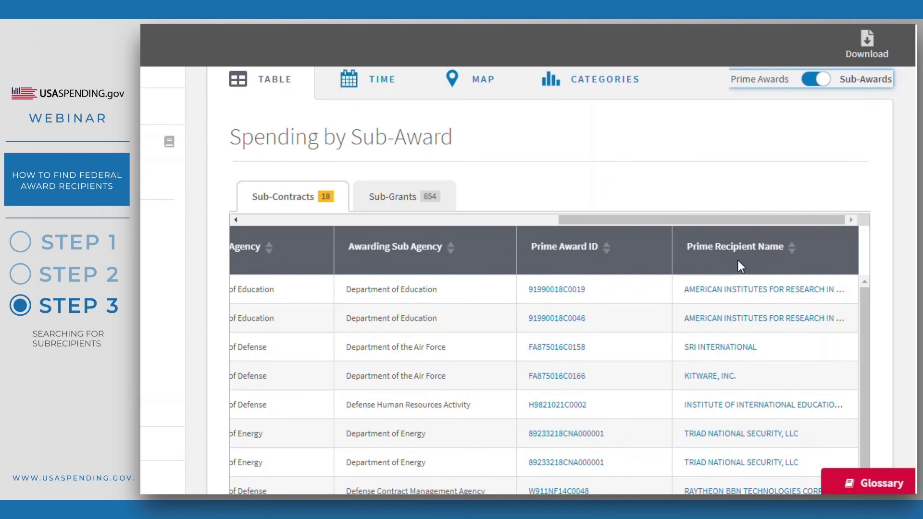
drag(655, 219, 270, 231)
click(272, 291)
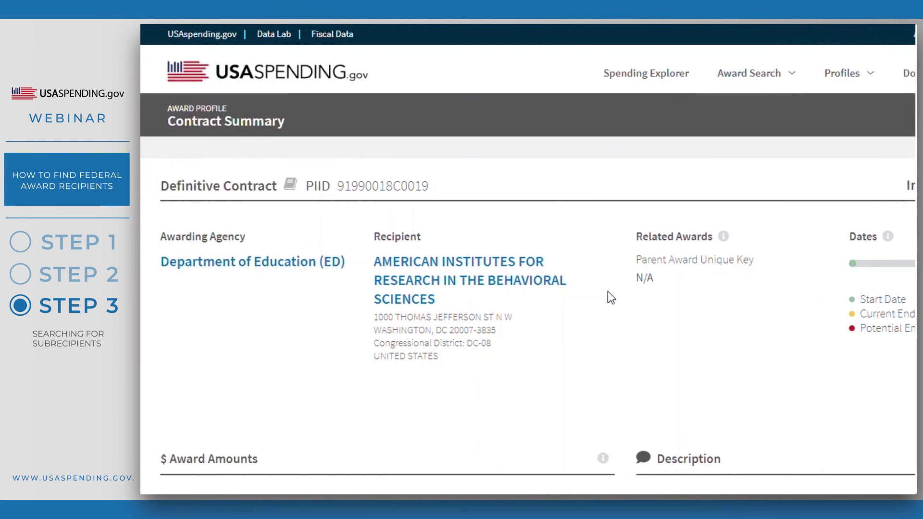
Highlight the awarding agency and prime recipient name on the contract summary.
drag(427, 243, 372, 241)
click(529, 240)
drag(457, 302, 377, 262)
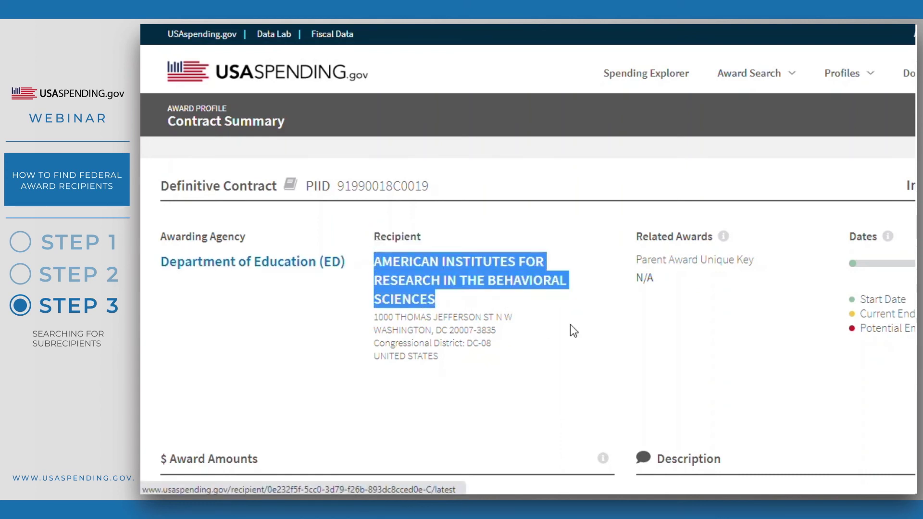
click(596, 325)
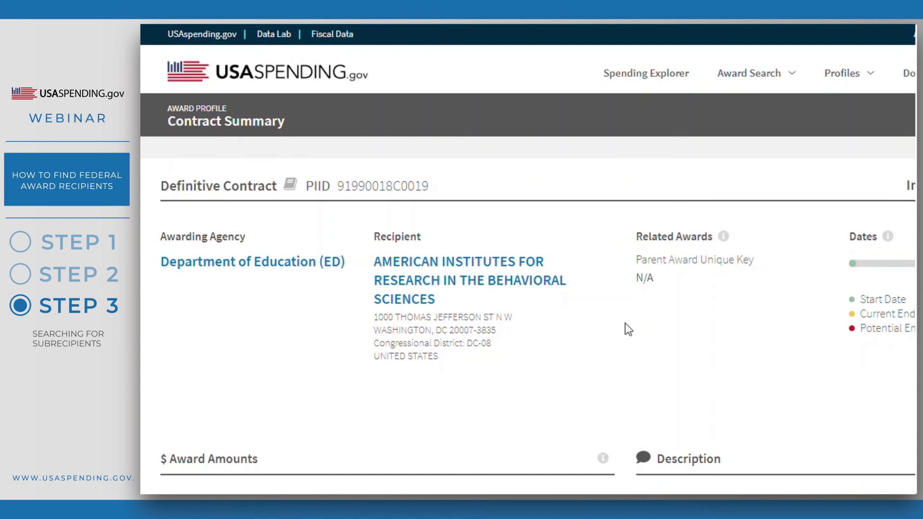
Locate UNIVERSITY OF OREGON in the contract's Sub-Awards list.
scroll(625, 323, down, 10)
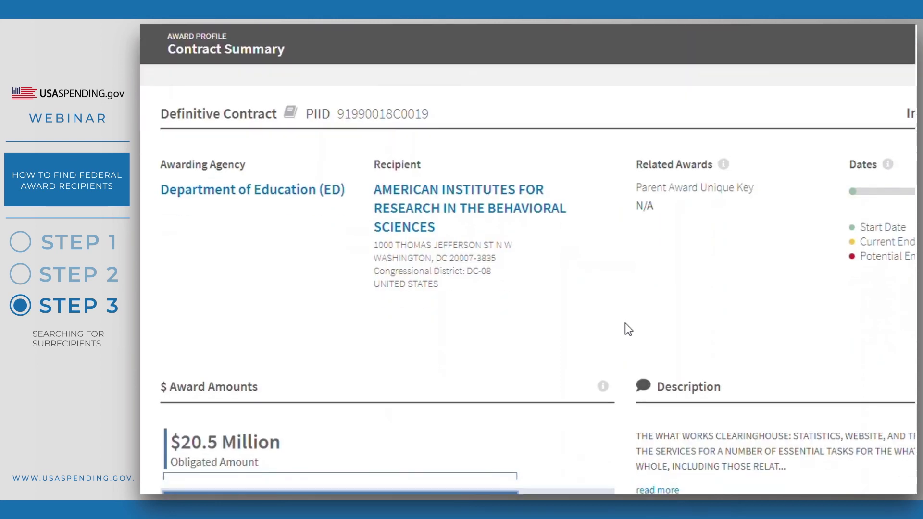
scroll(625, 323, down, 8)
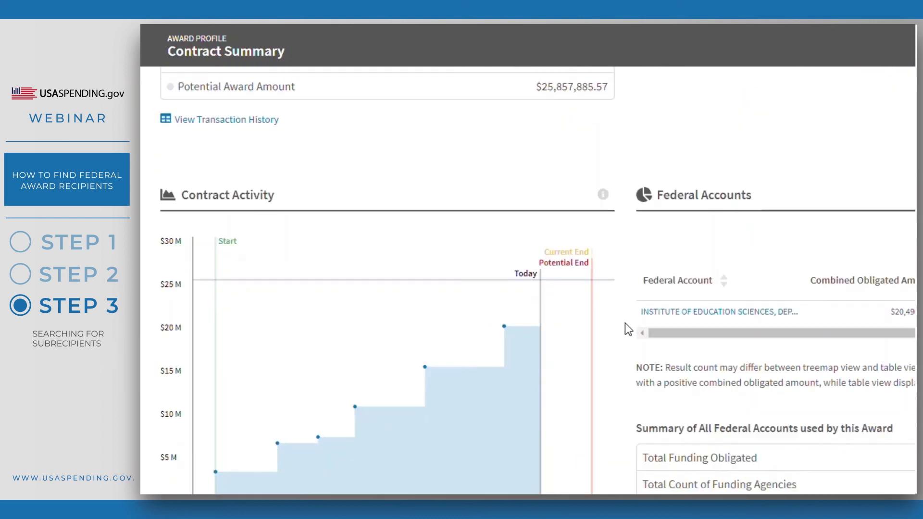
scroll(298, 230, down, 2)
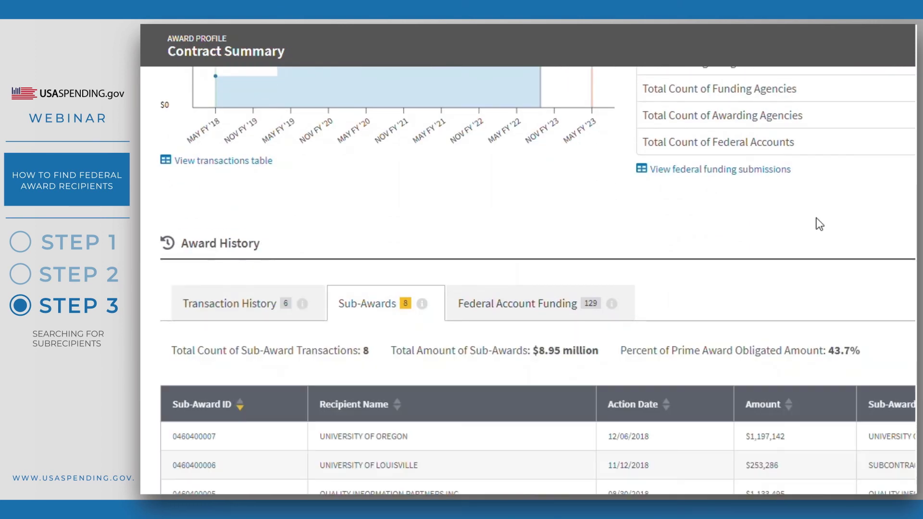
scroll(817, 222, down, 2)
scroll(757, 220, down, 1)
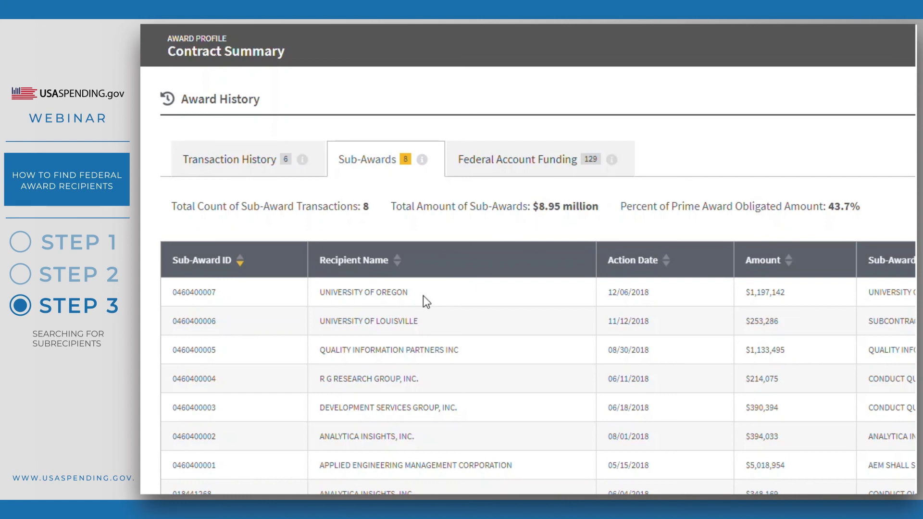
drag(409, 292, 331, 294)
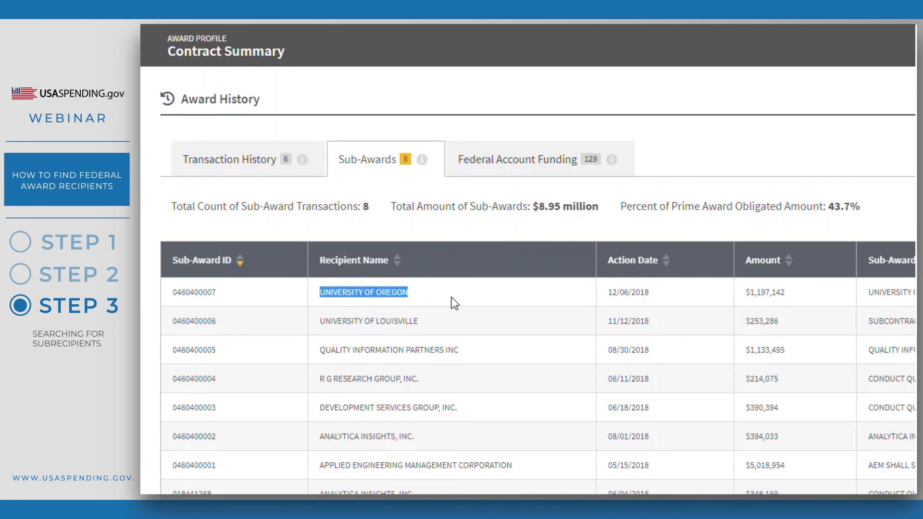
click(497, 291)
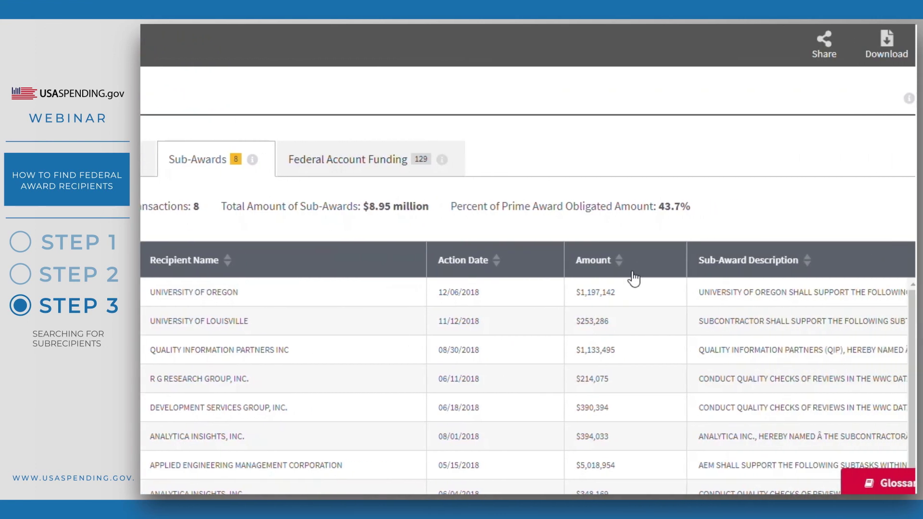
drag(681, 260, 780, 268)
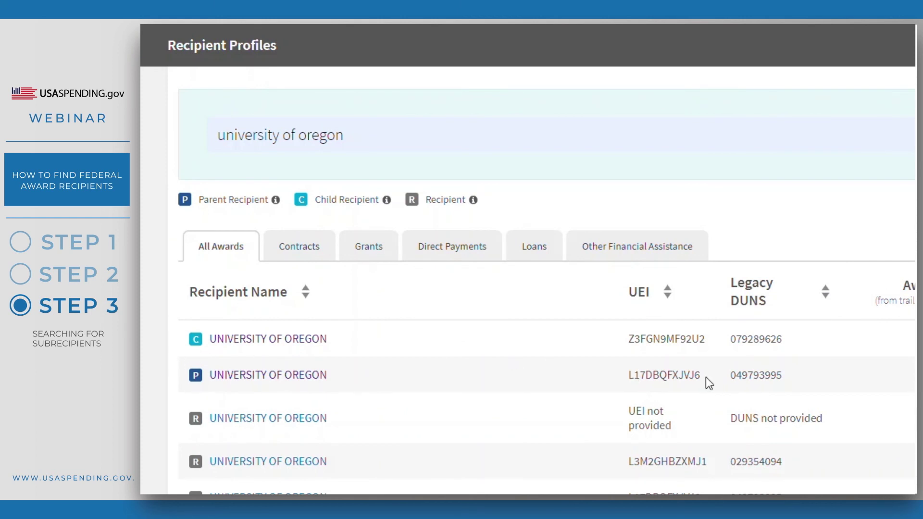
Copy the parent University of Oregon UEI and return to the Advanced Search results.
drag(701, 376, 630, 378)
key(ctrl+c)
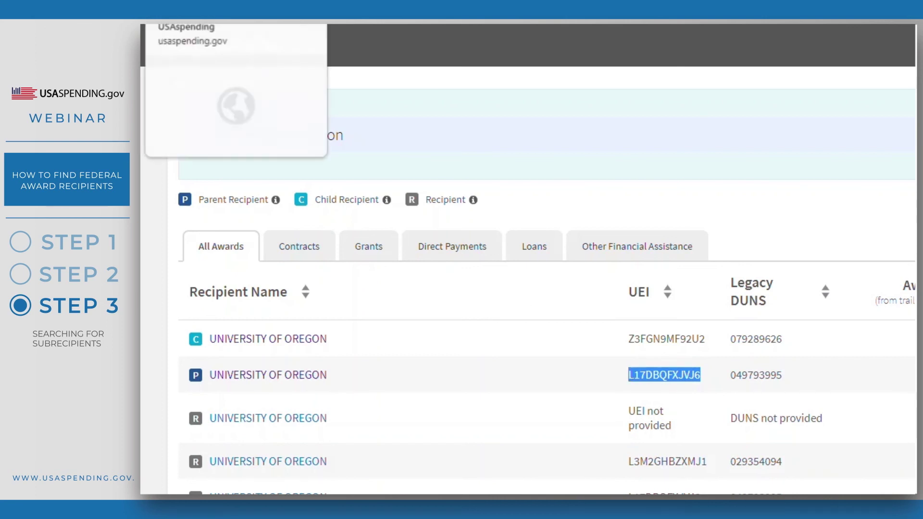
click(238, 25)
scroll(389, 243, down, 5)
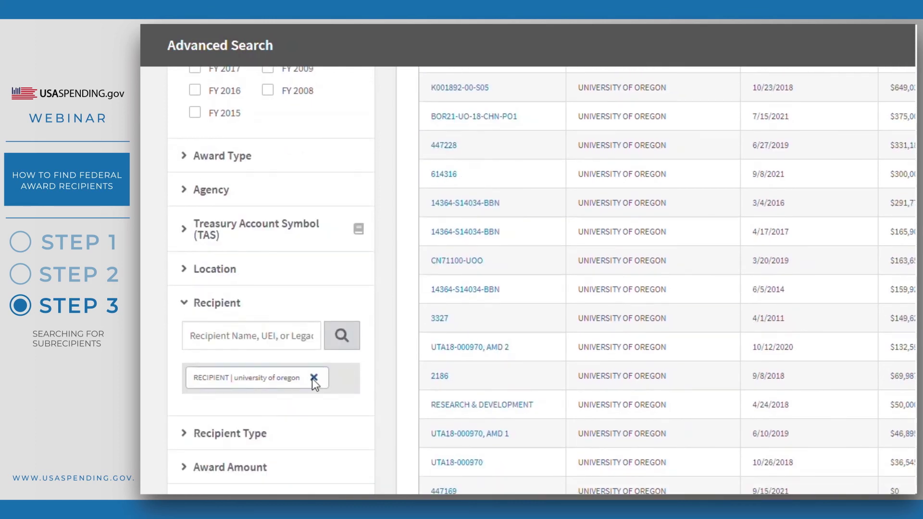
Replace the university of oregon recipient filter with the pasted parent UEI.
click(314, 377)
click(270, 337)
key(ctrl+v)
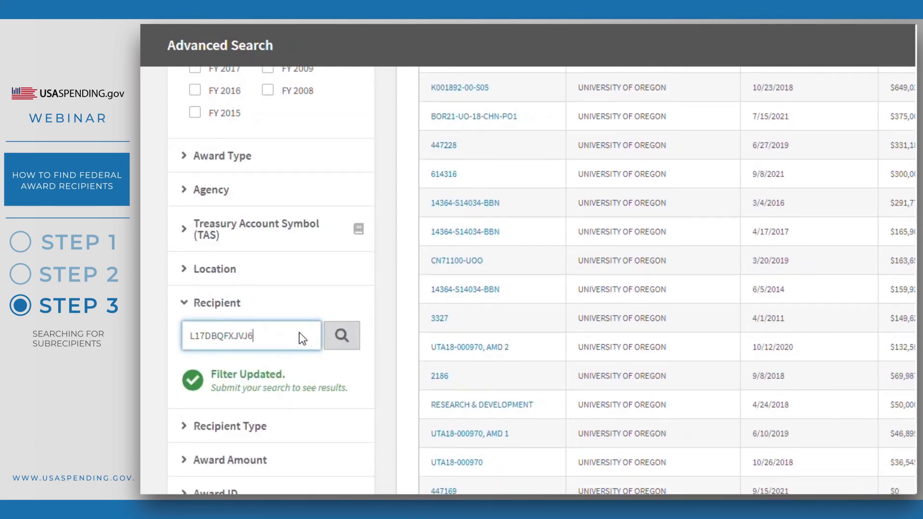
click(342, 335)
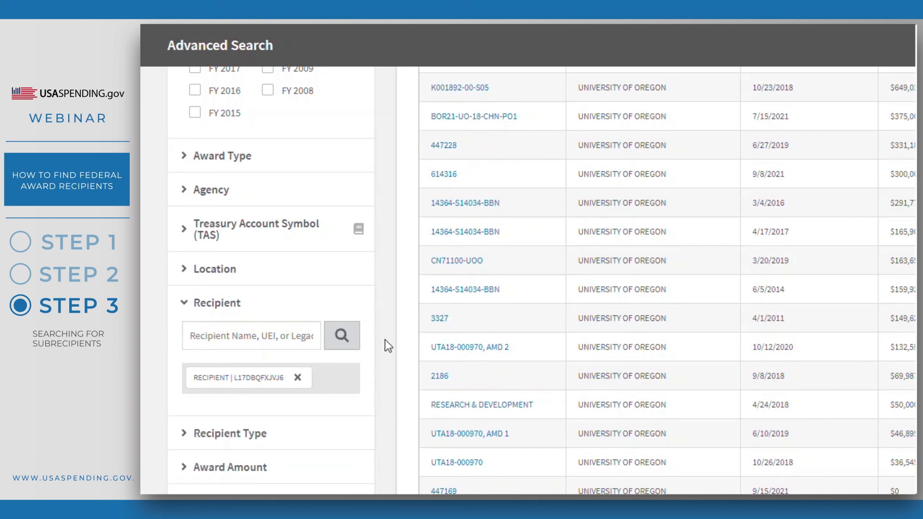
Resubmit the search and review the 14 resulting sub-grants.
scroll(388, 345, up, 10)
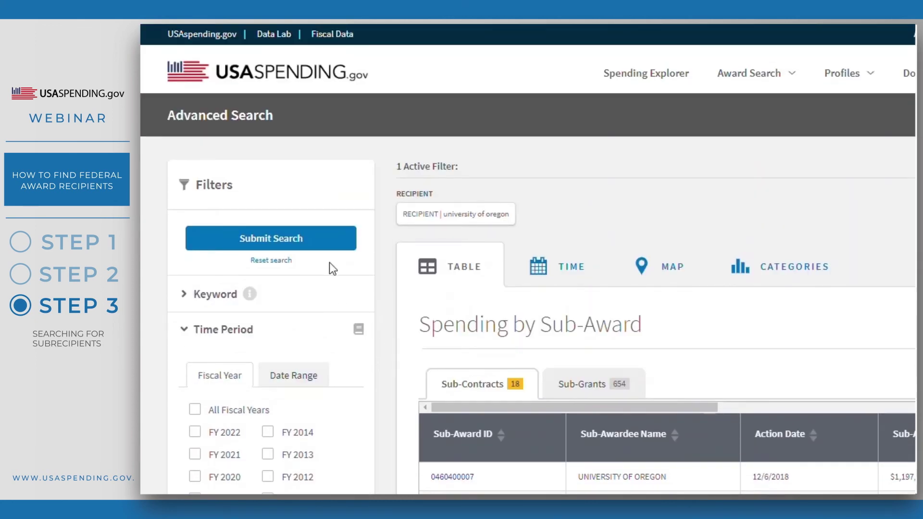
click(319, 239)
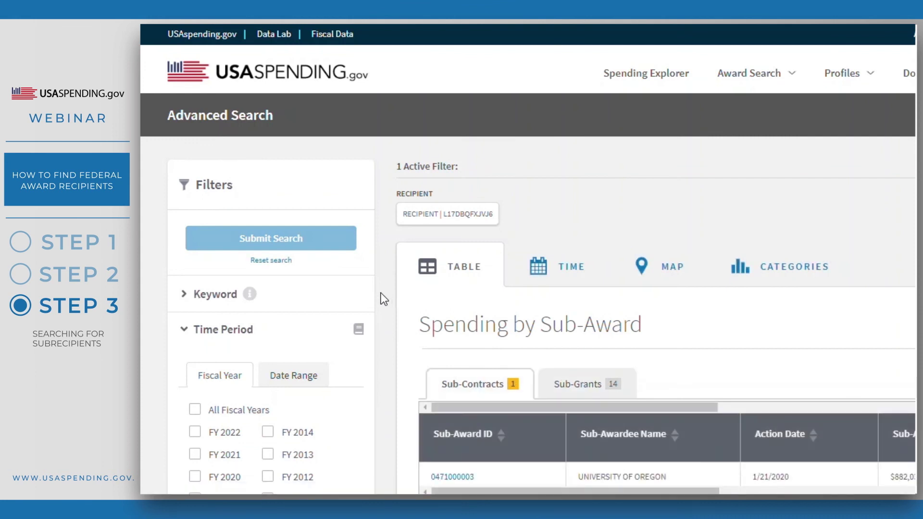
scroll(383, 298, down, 2)
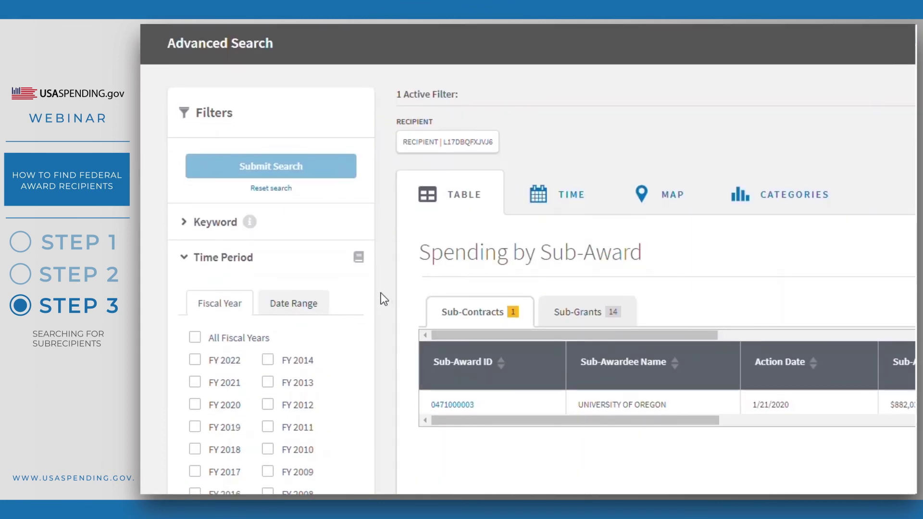
click(559, 316)
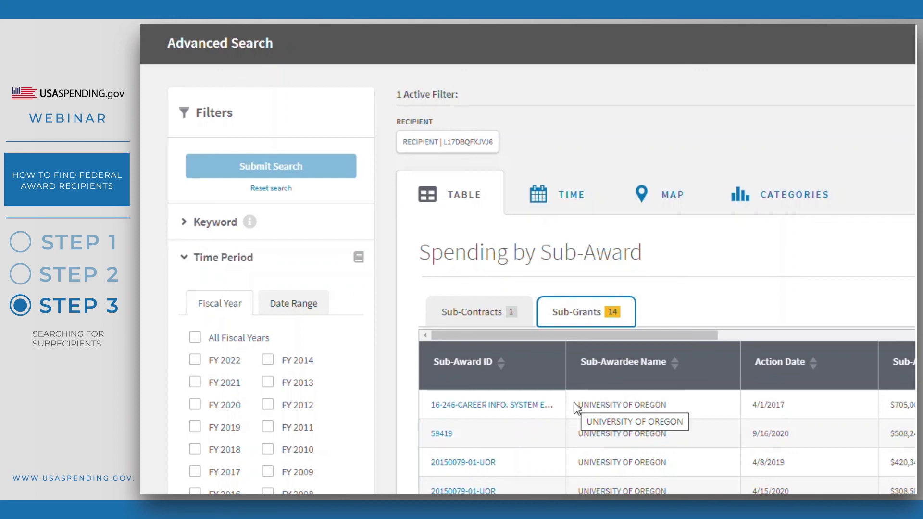
scroll(574, 402, down, 1)
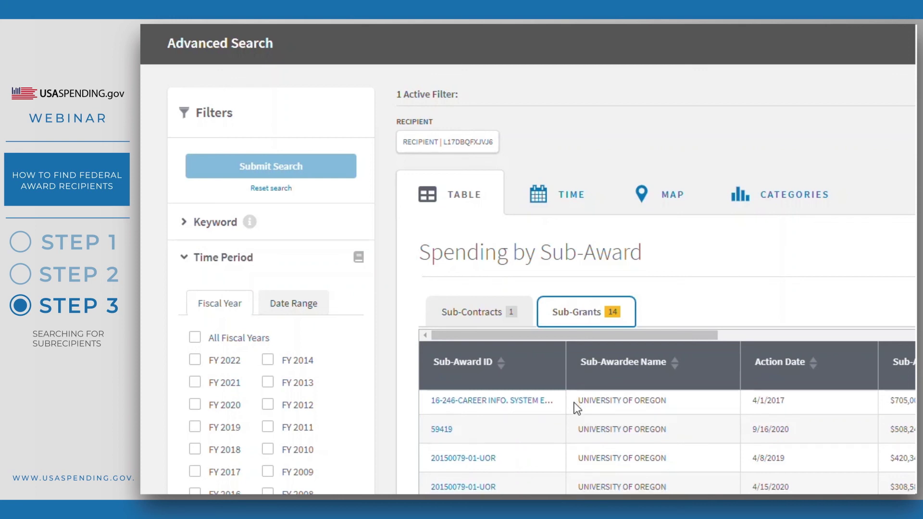
scroll(679, 439, down, 2)
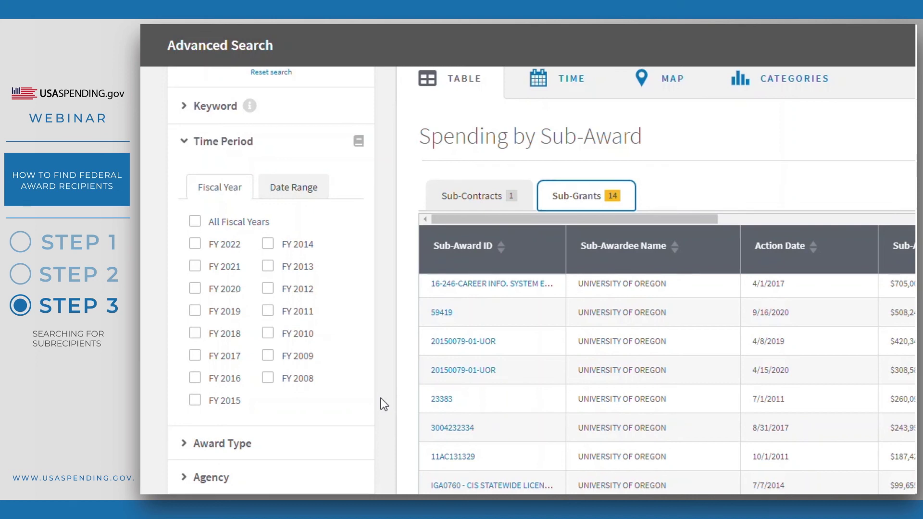
scroll(380, 398, down, 3)
scroll(380, 398, down, 1)
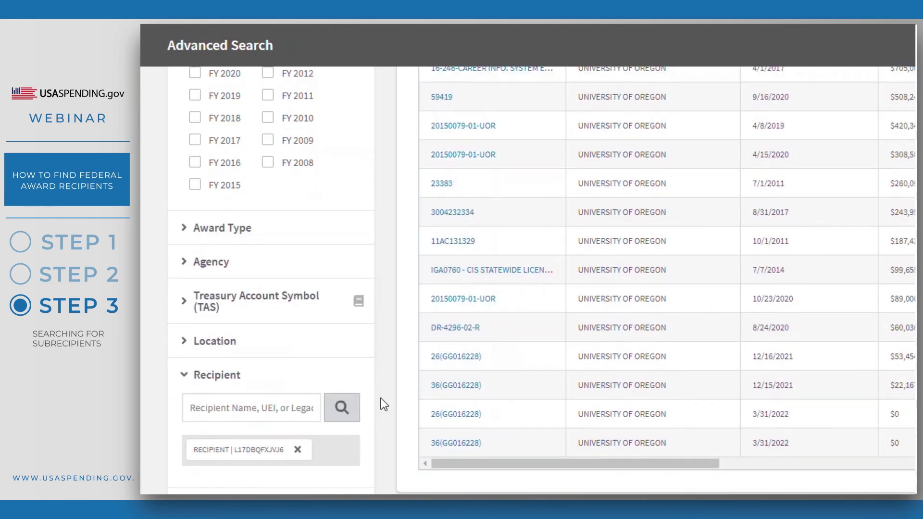
Add Department of Education (ED) as the awarding agency filter.
click(302, 270)
click(296, 313)
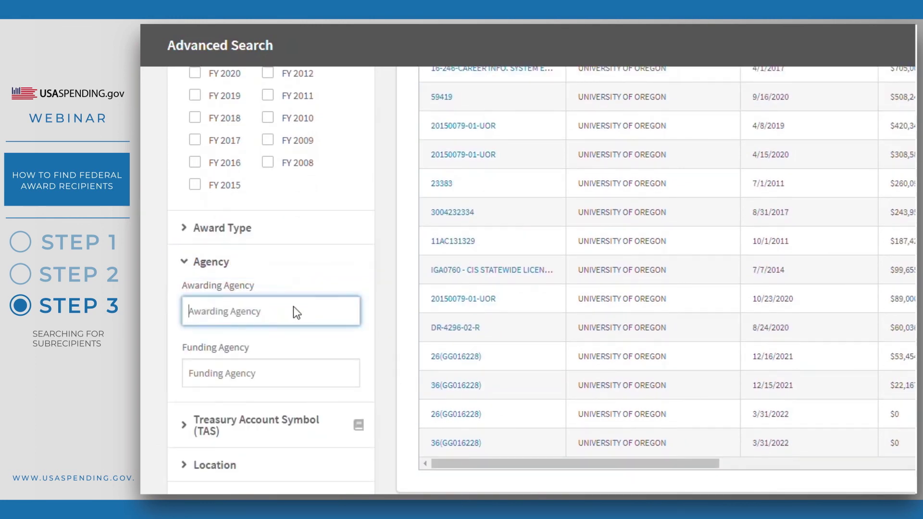
text(education)
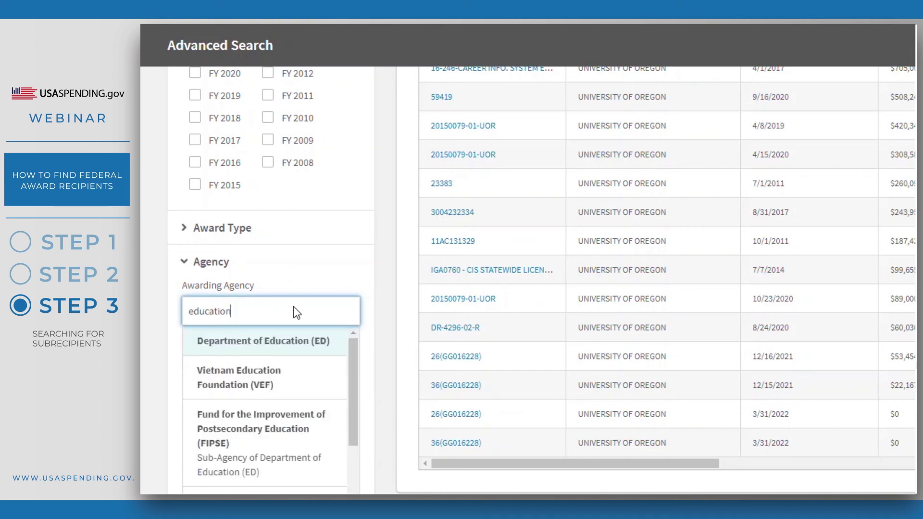
click(295, 342)
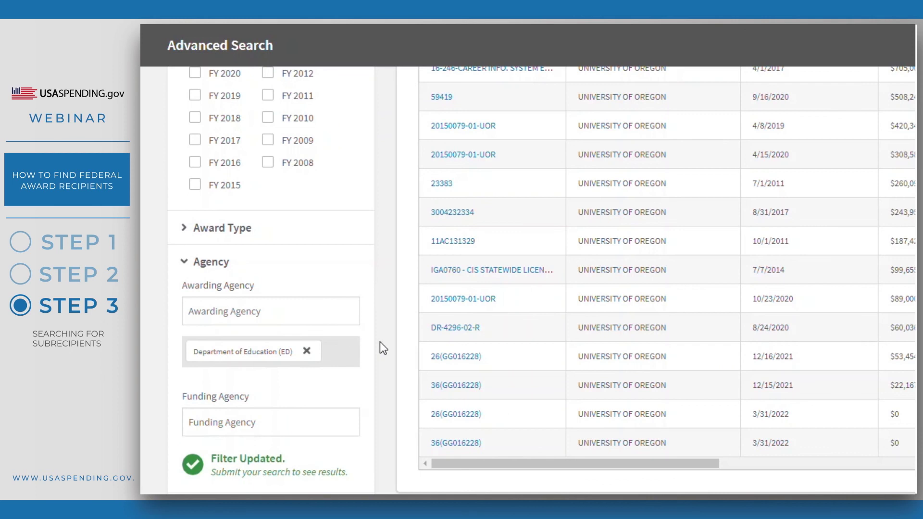
Resubmit the search and view the 5 remaining sub-grants.
scroll(380, 347, up, 8)
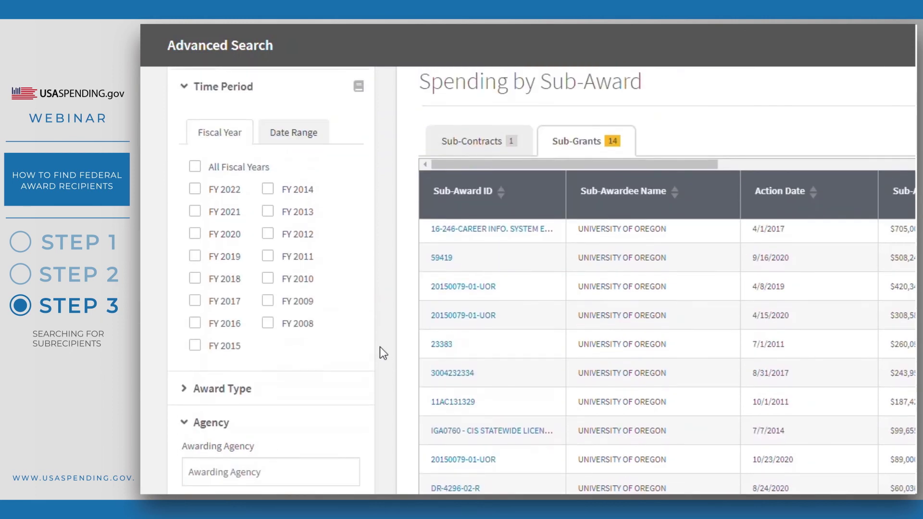
click(342, 245)
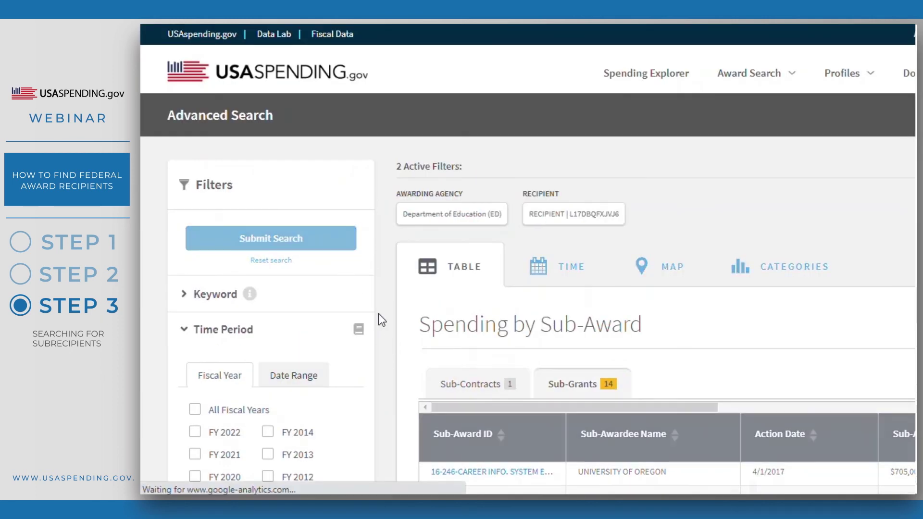
scroll(379, 316, down, 2)
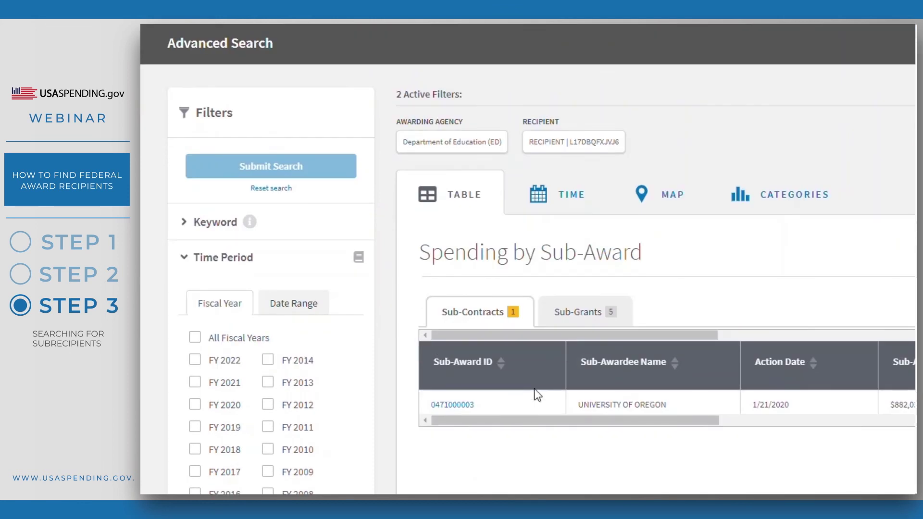
click(548, 317)
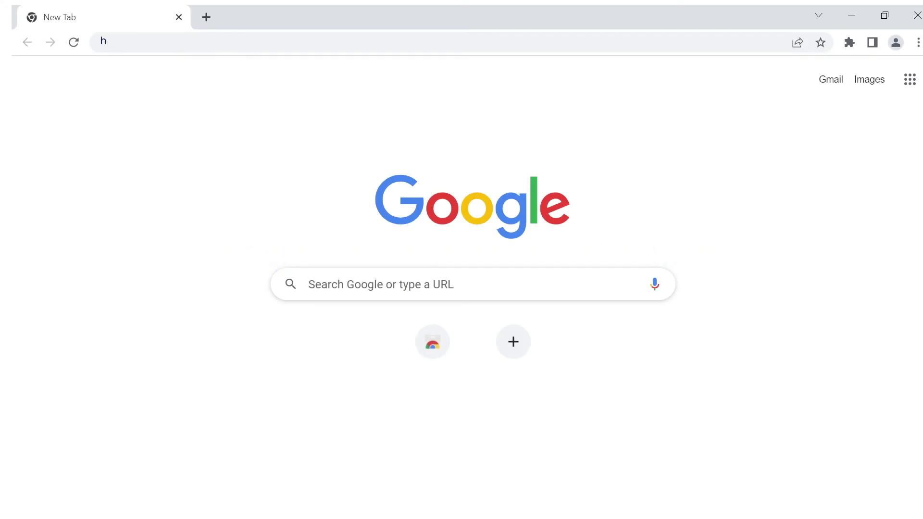
Enter the USAspending.gov site address, then address a new e-mail to the help desk address.
text(ttps://www.usaspending.gov/)
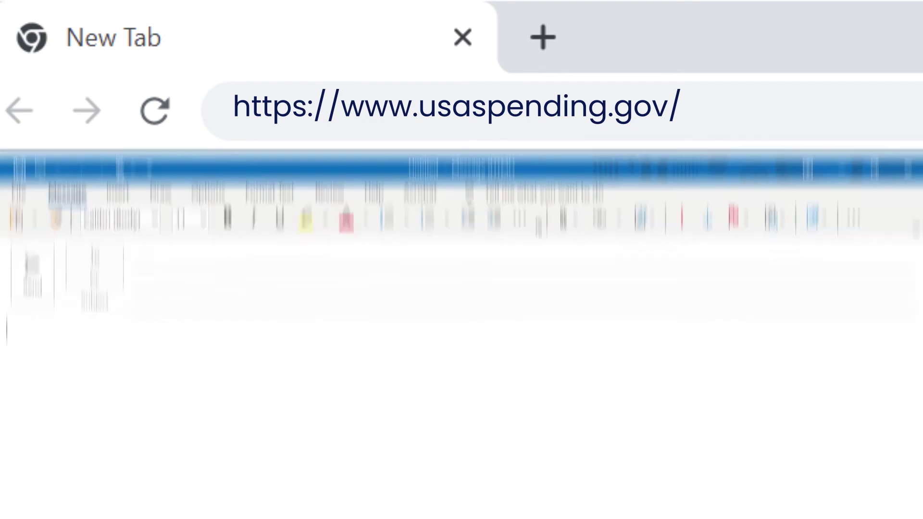
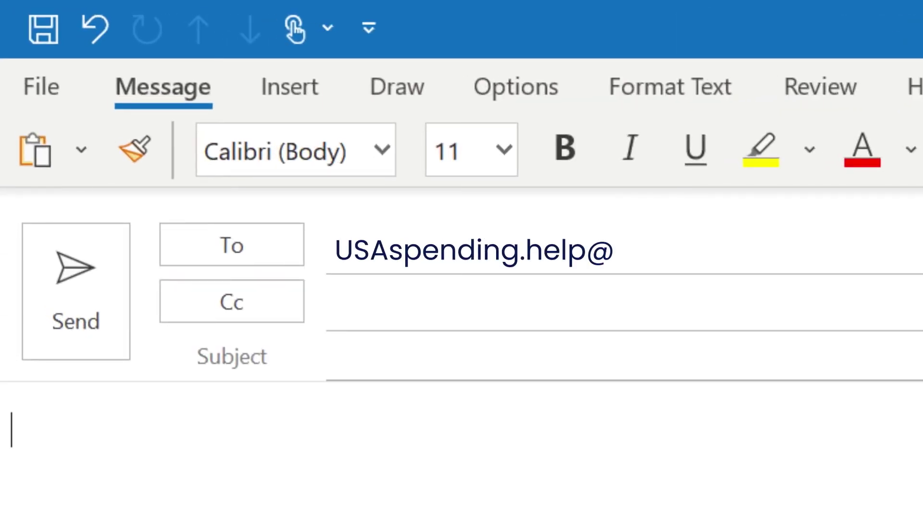